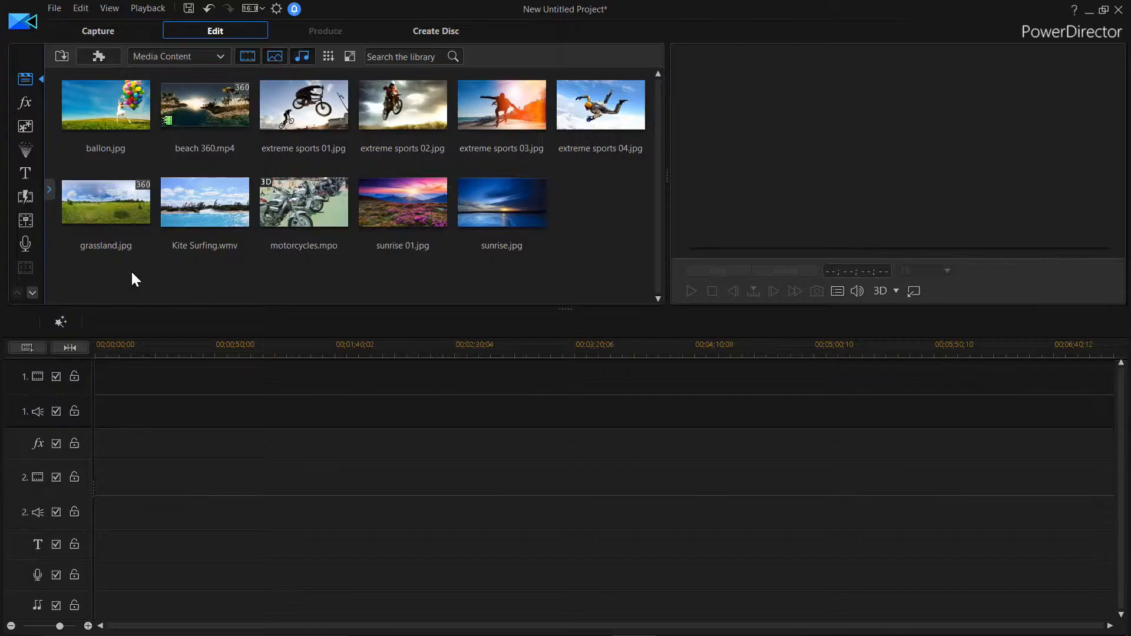
- Remove all the sample clips from the media library
click(115, 203)
drag(642, 280, 58, 76)
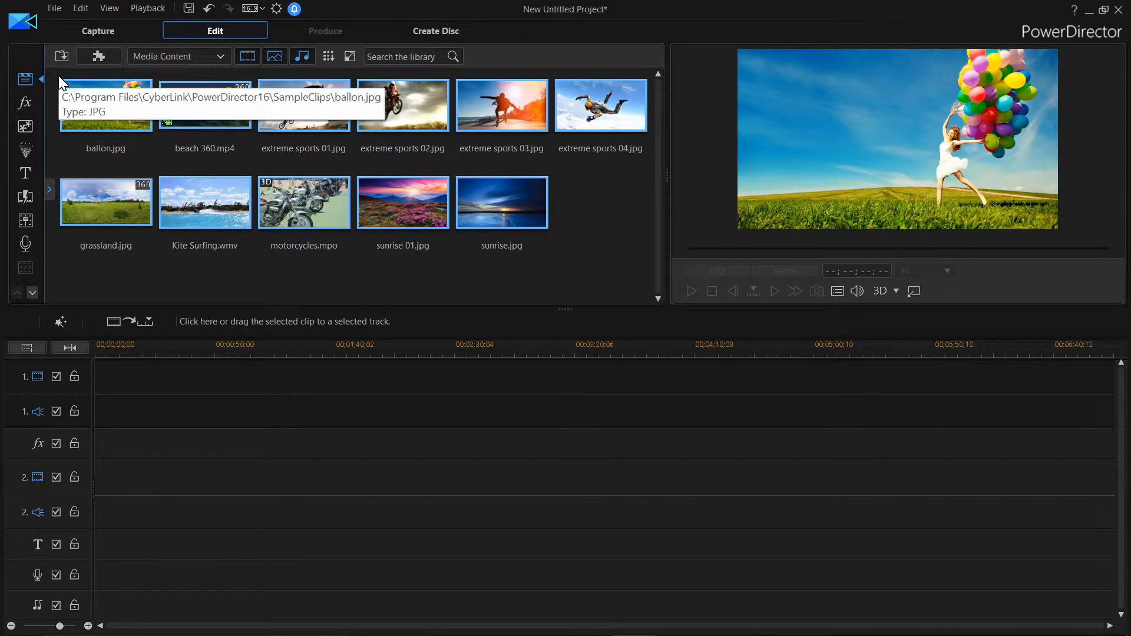
key(Delete)
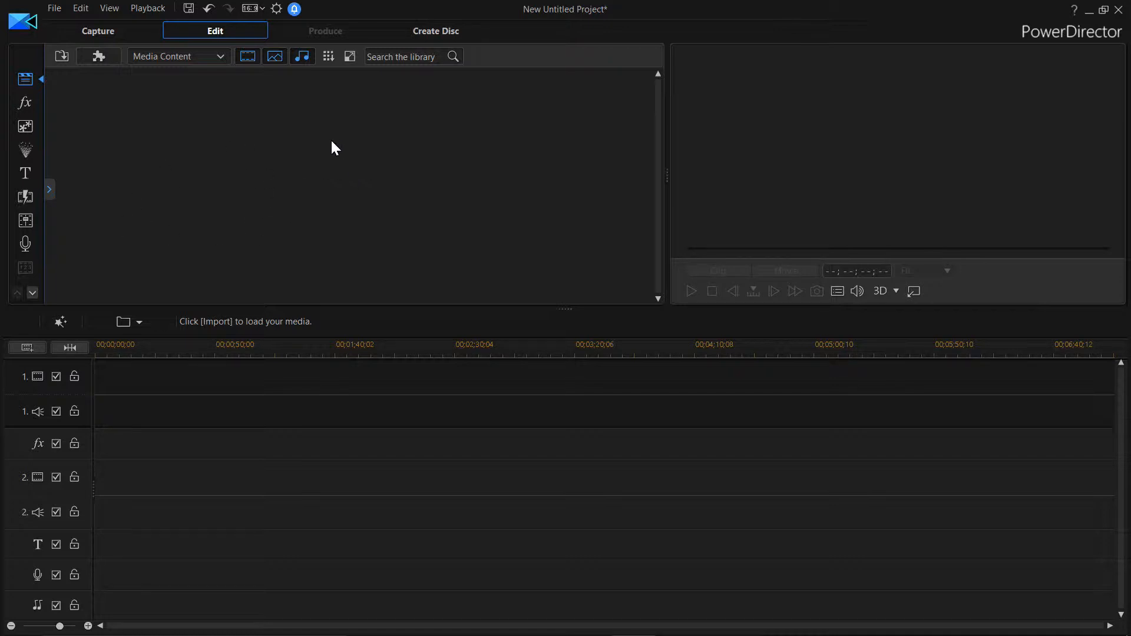
click(55, 9)
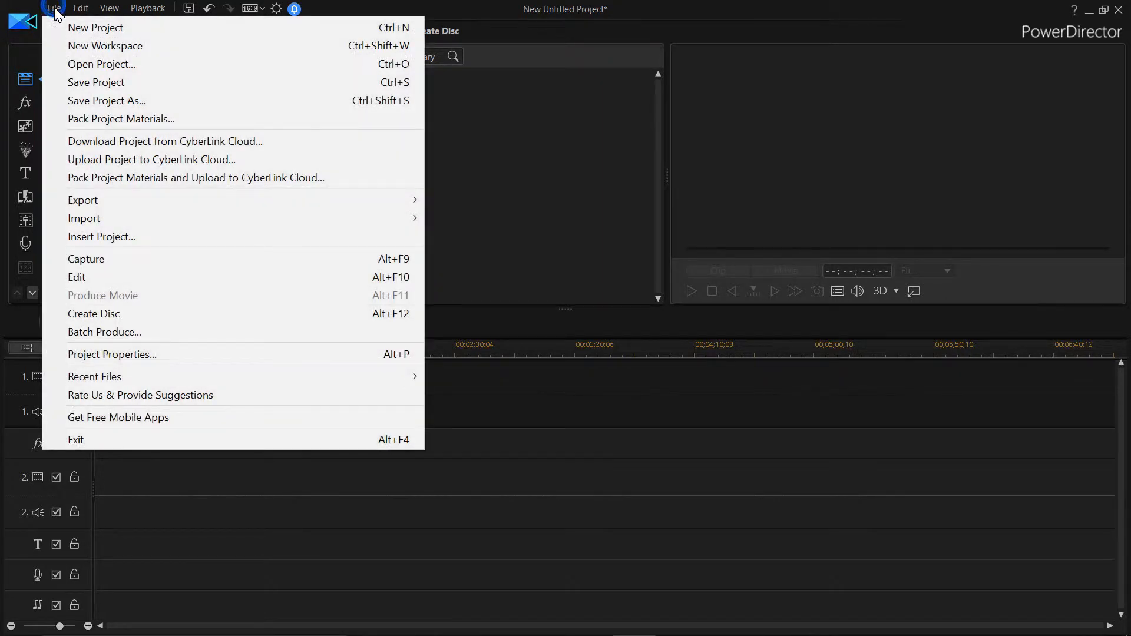
mouse_move(126, 219)
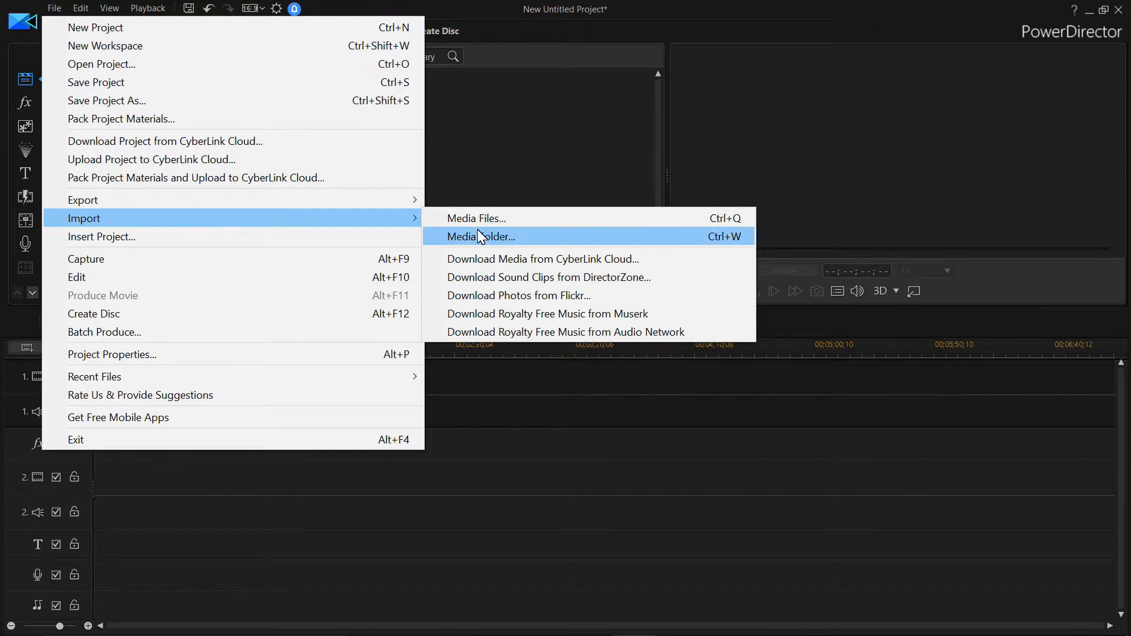
click(482, 236)
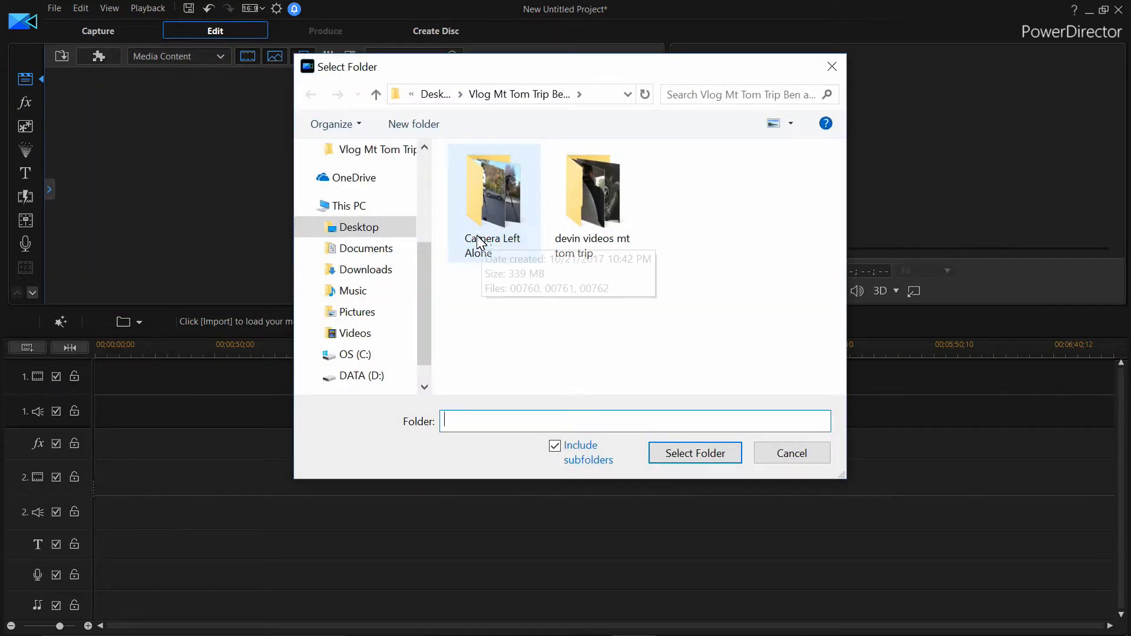
click(347, 227)
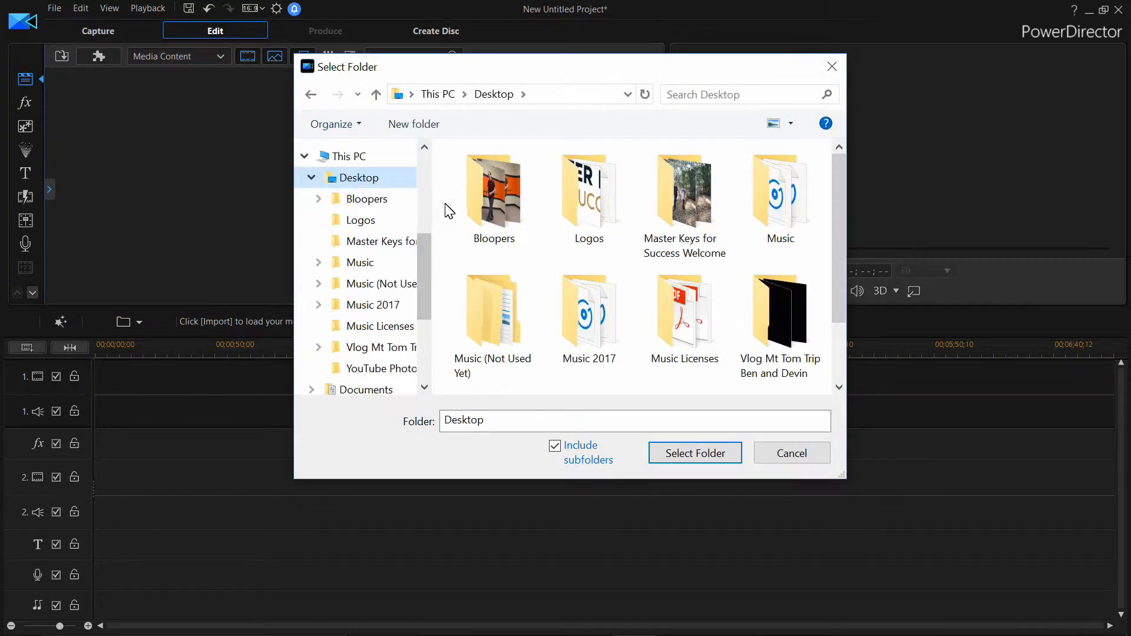
click(495, 185)
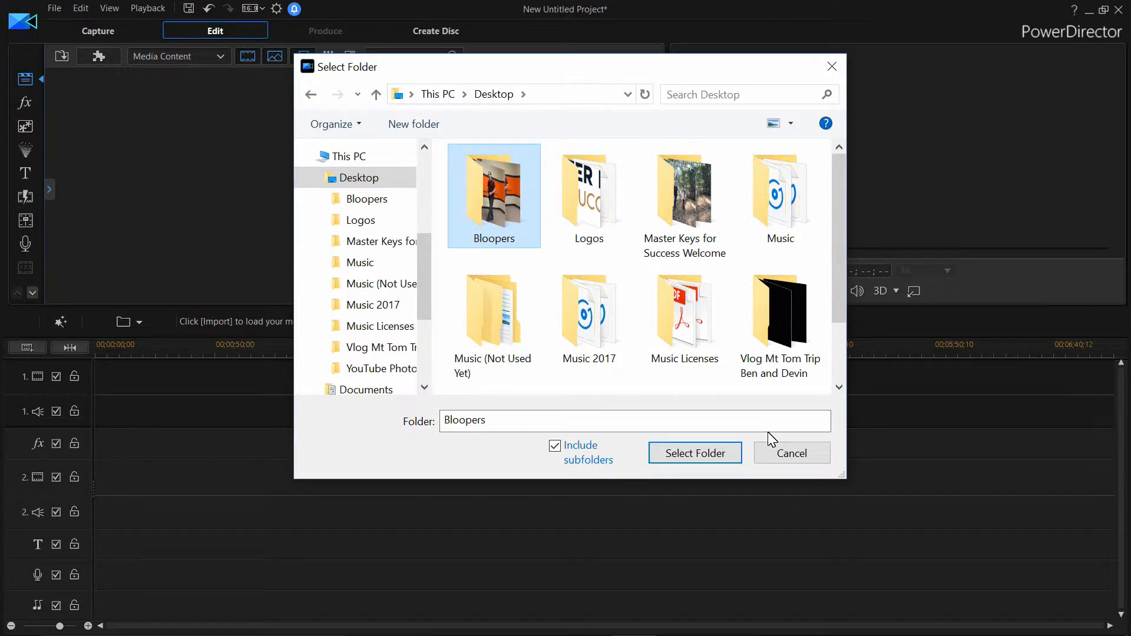
click(790, 453)
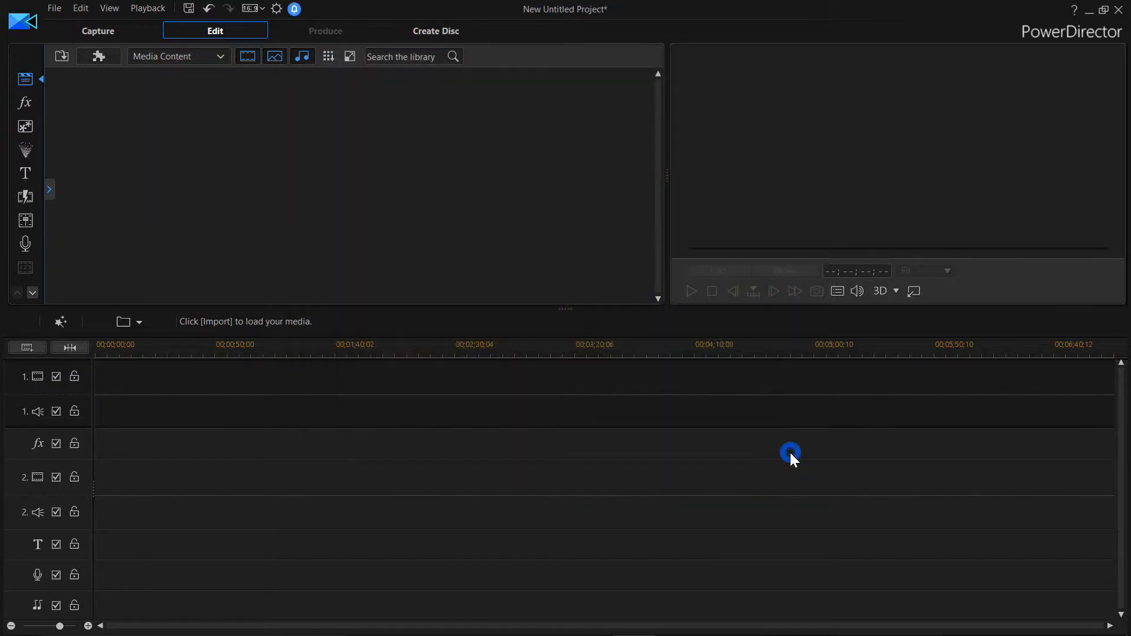
- Import media files 00422, 00423, 00424, 00426, 00427 and 00428 from the Vlog Mt Tom Trip folder on the Desktop
click(56, 8)
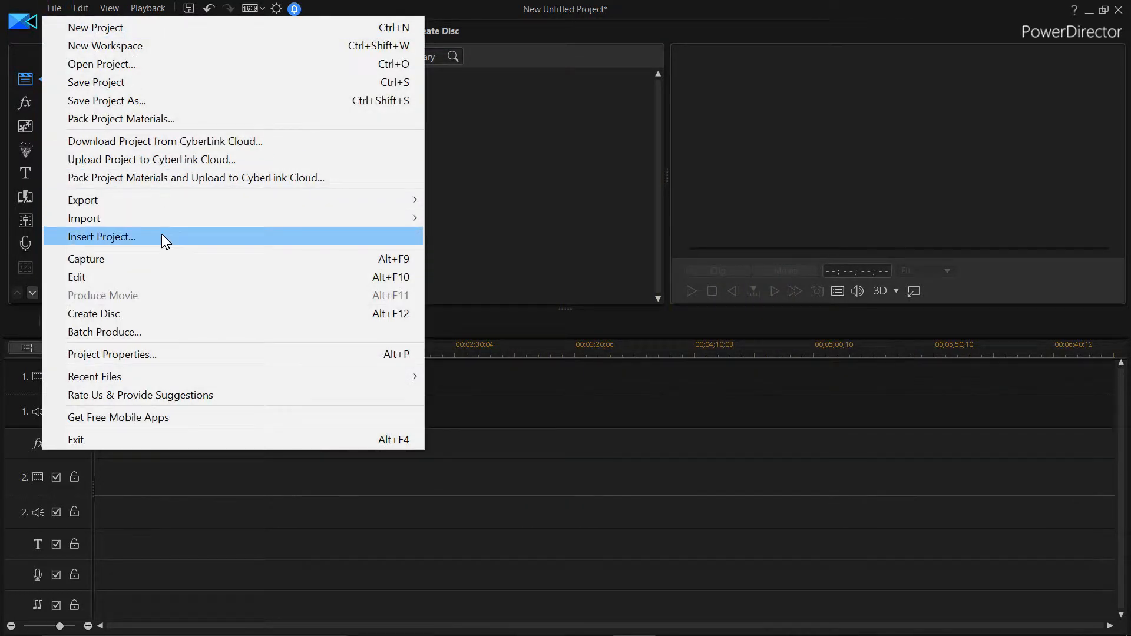
mouse_move(157, 222)
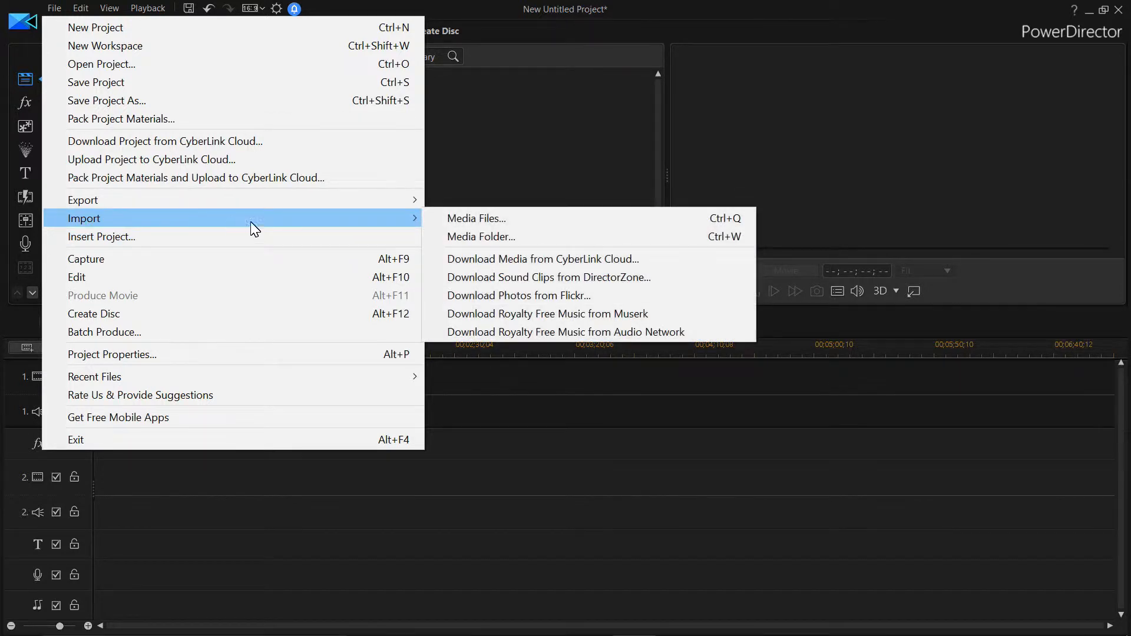
click(463, 218)
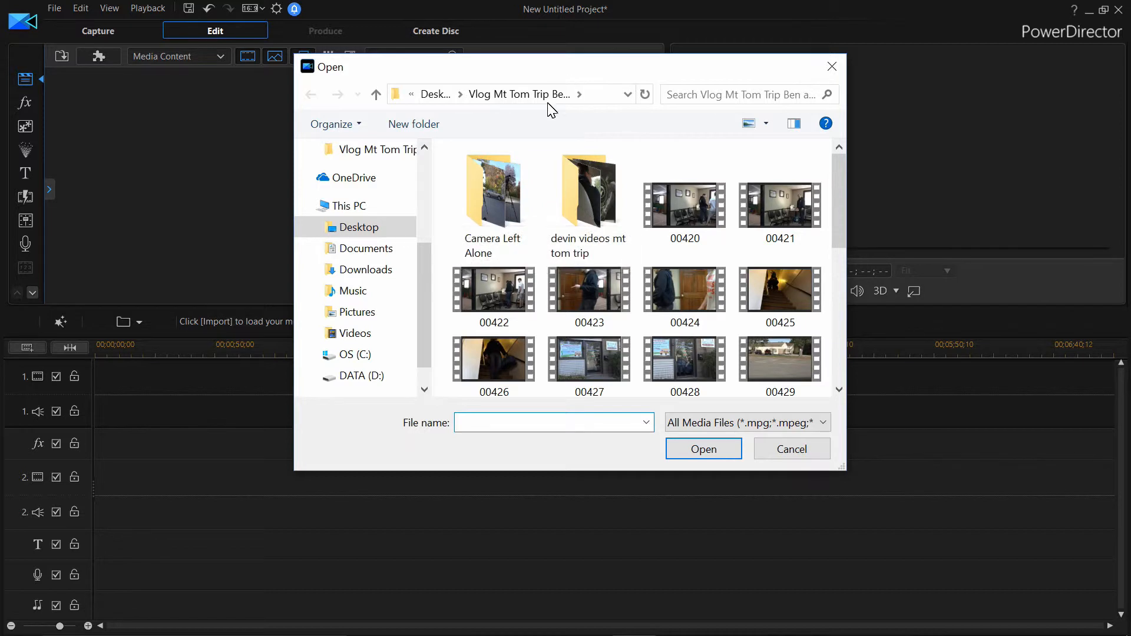
click(358, 228)
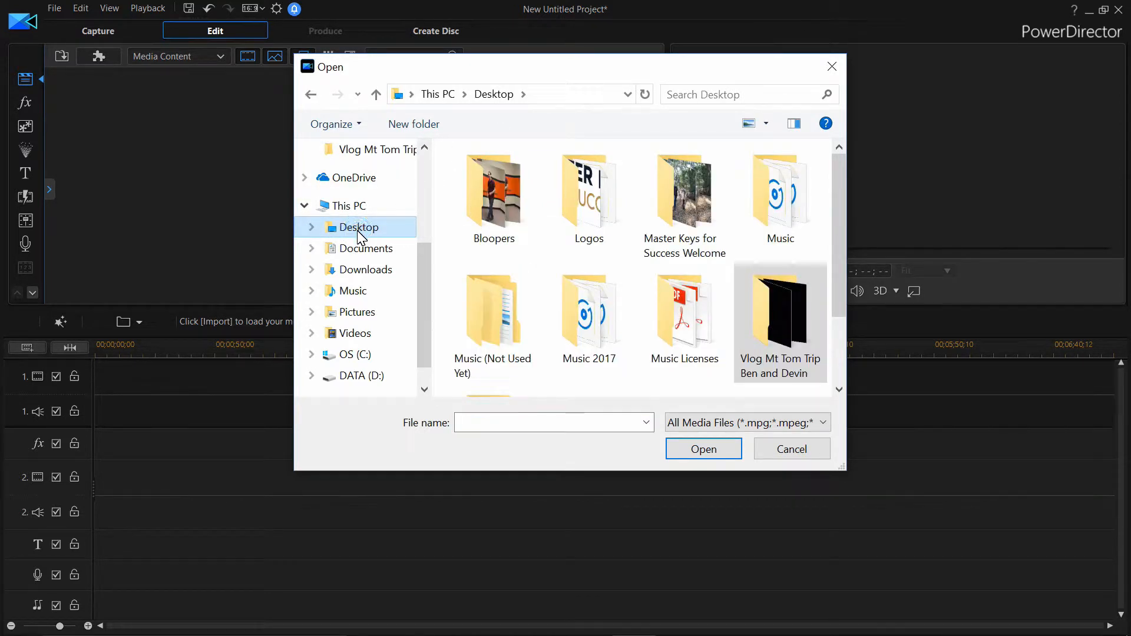
click(769, 312)
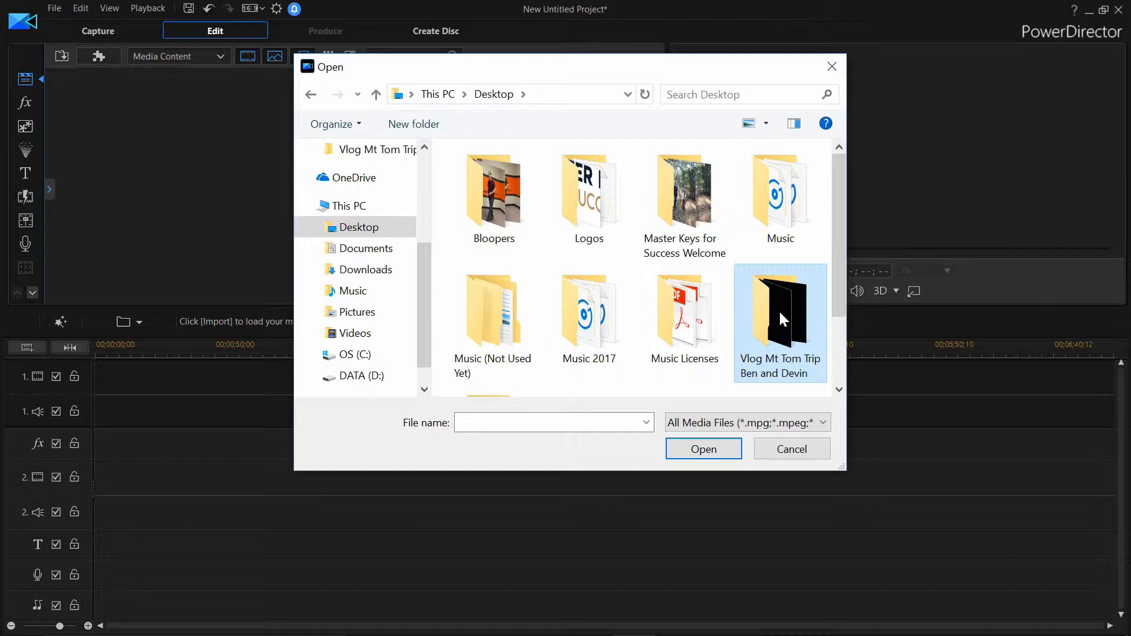
double_click(781, 315)
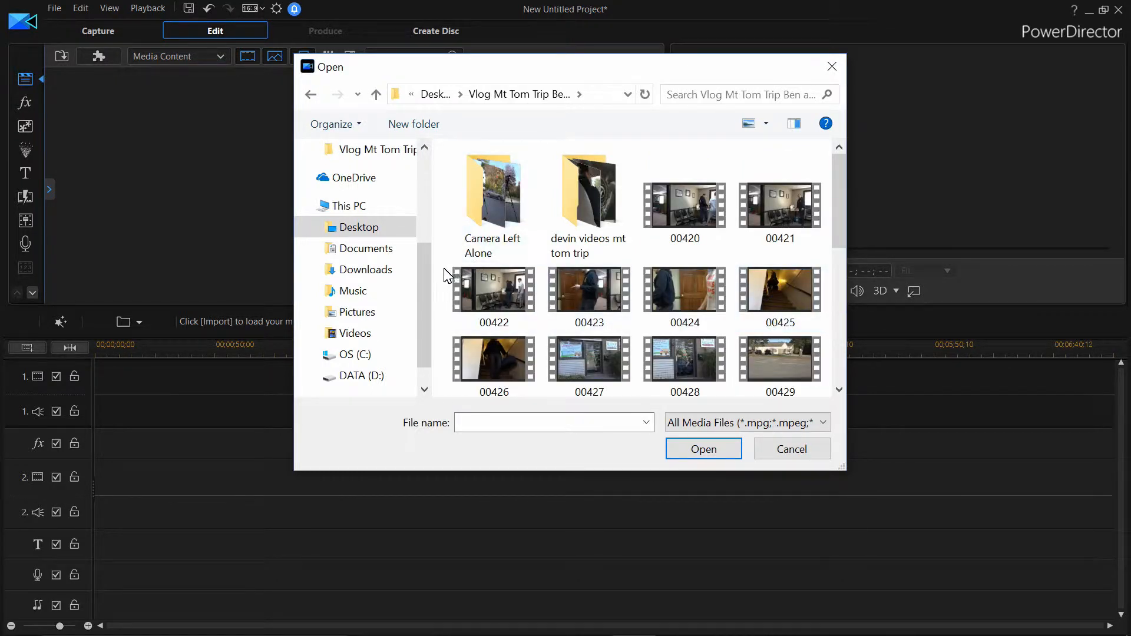
drag(443, 268, 730, 387)
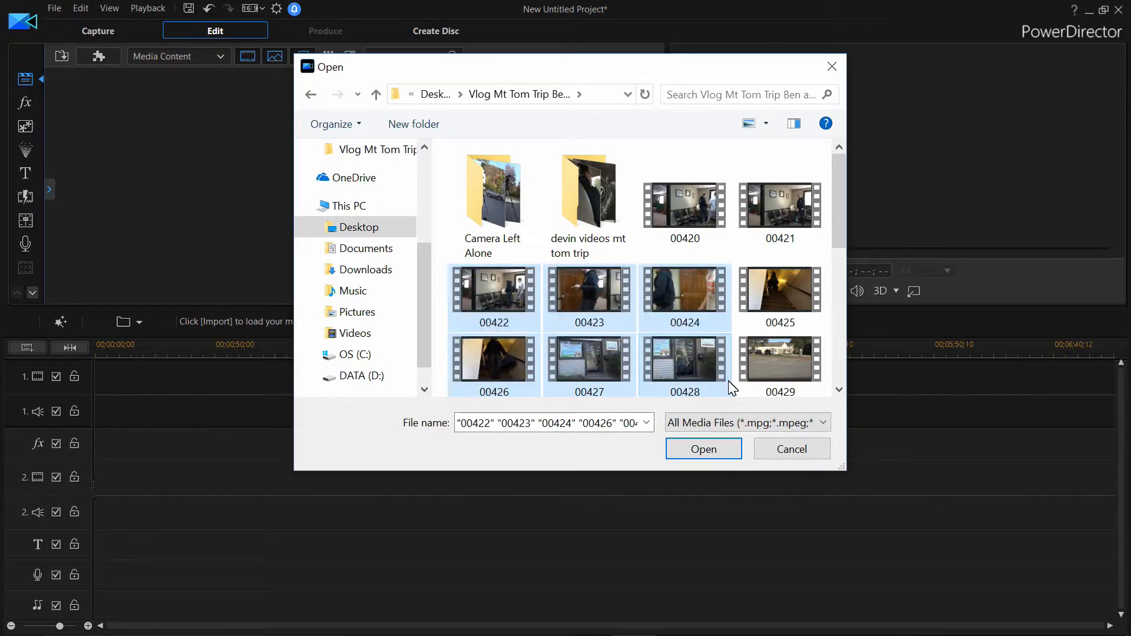
click(707, 453)
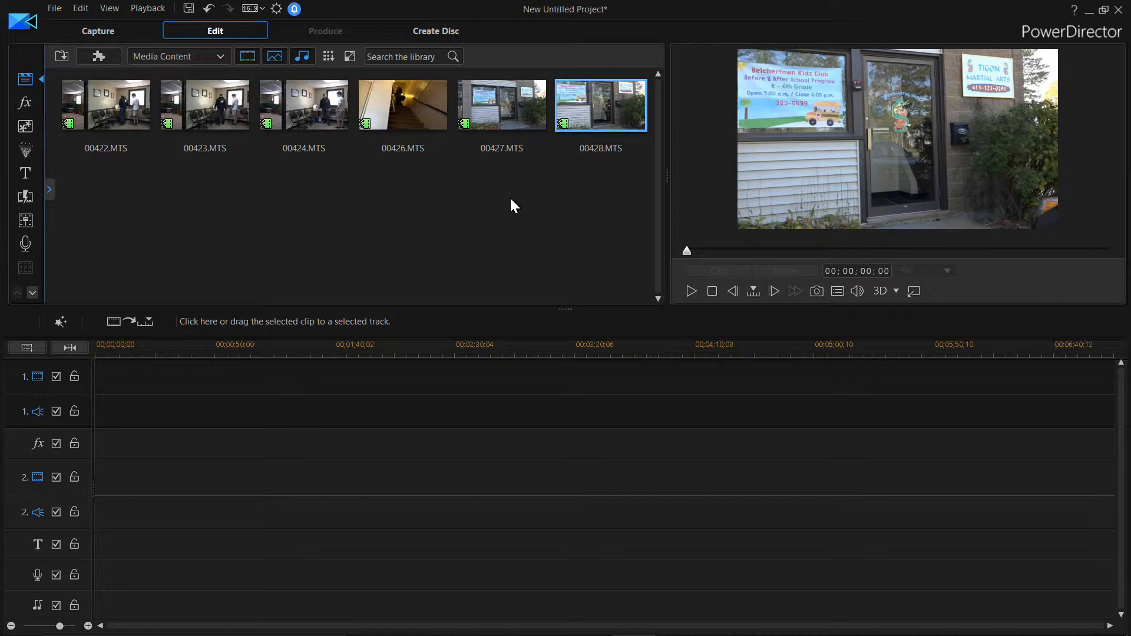
- Play the start of library clip 00427.MTS in the preview, pause it and scrub to 00;00;23;22
click(491, 97)
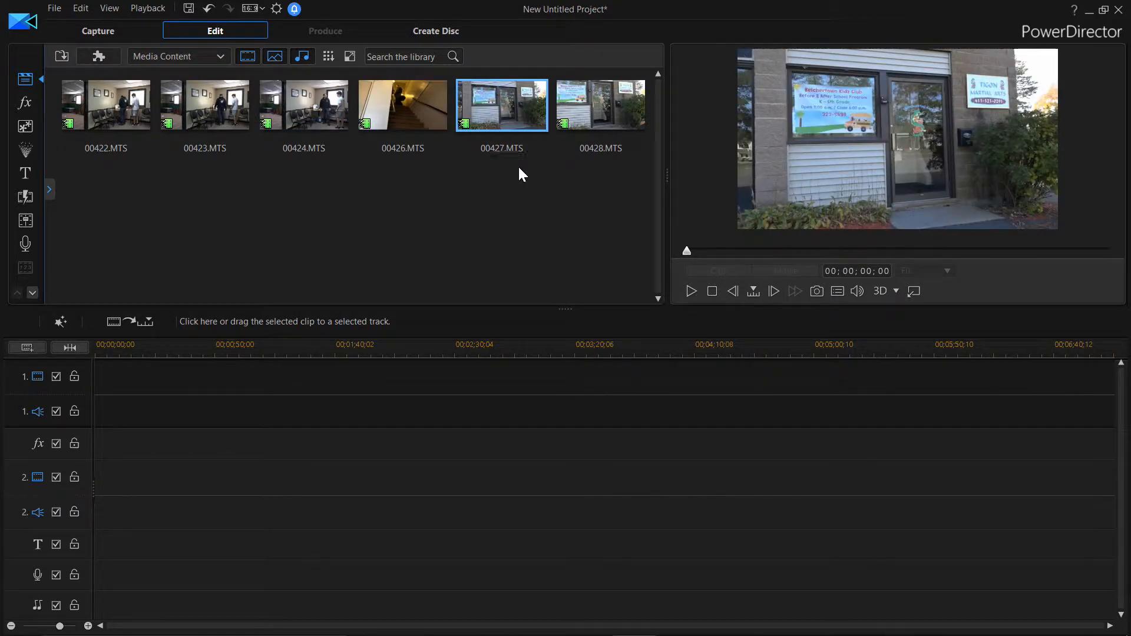
click(691, 292)
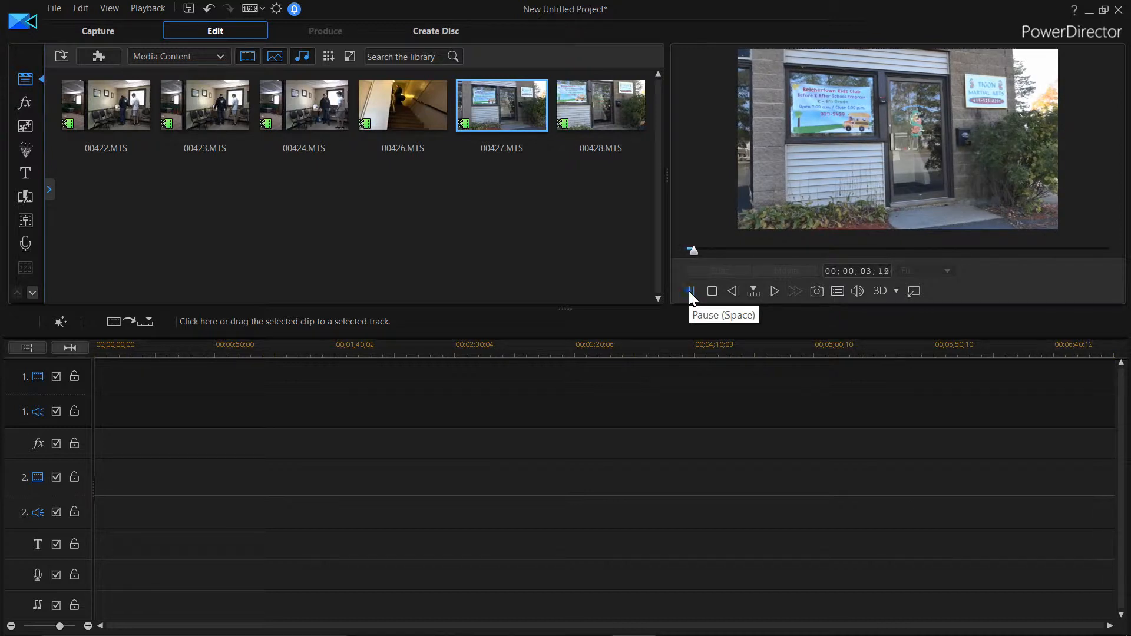
click(690, 291)
drag(694, 251, 733, 251)
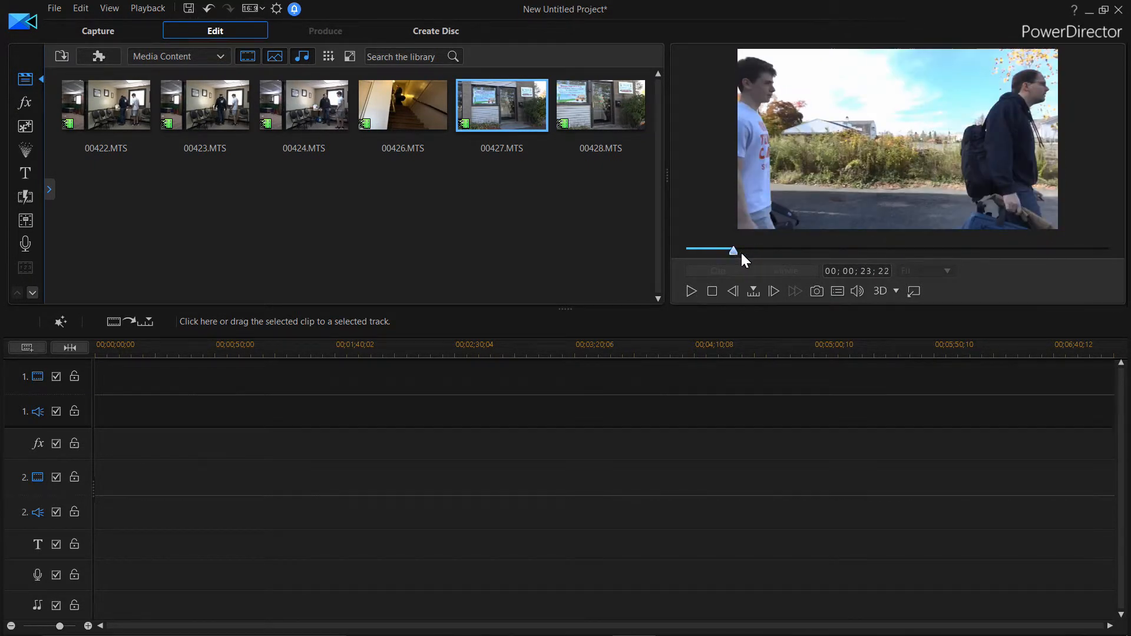
- View the paused frame of 00427.MTS in full screen and return to the normal preview
double_click(914, 109)
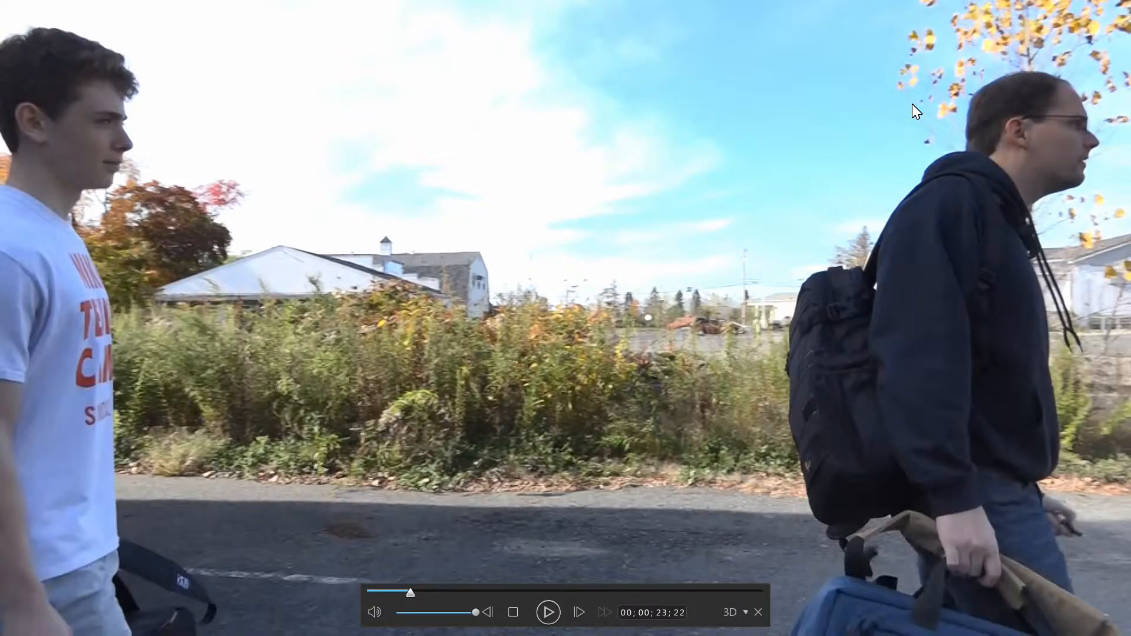
double_click(911, 104)
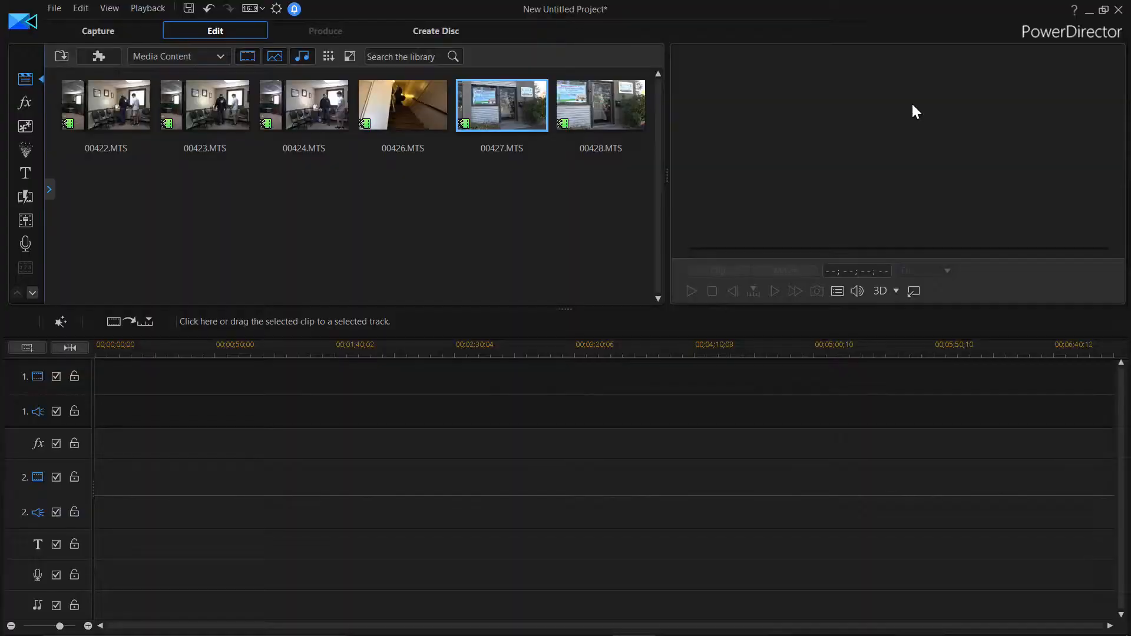
double_click(906, 128)
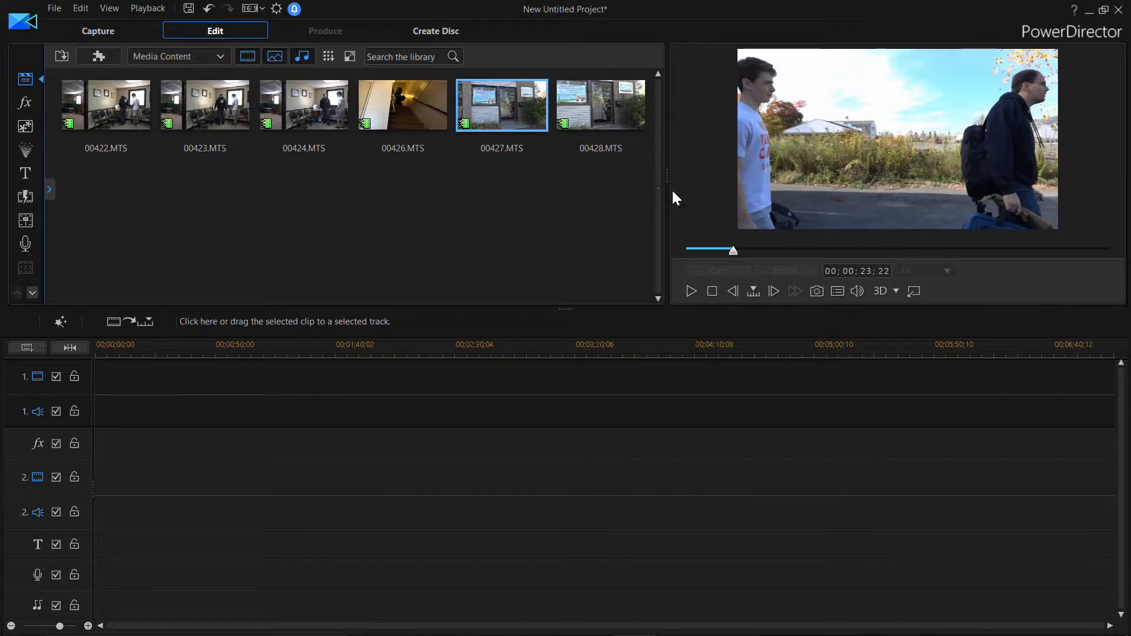
- Undock the preview window, enlarge it over the workspace and dock it back
click(912, 289)
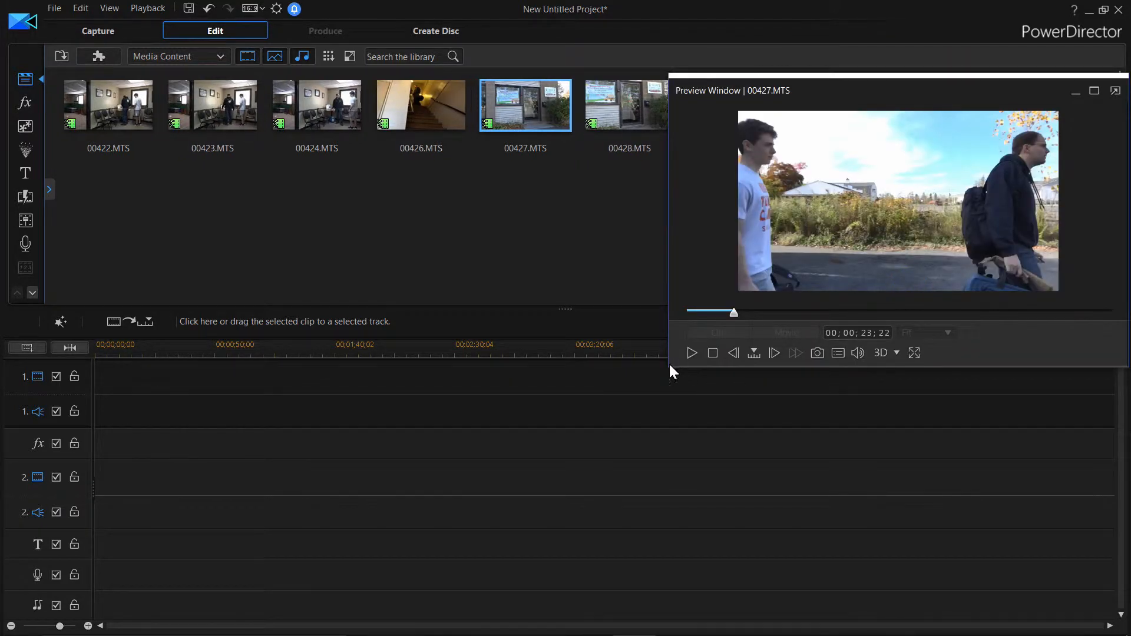
drag(671, 368, 221, 566)
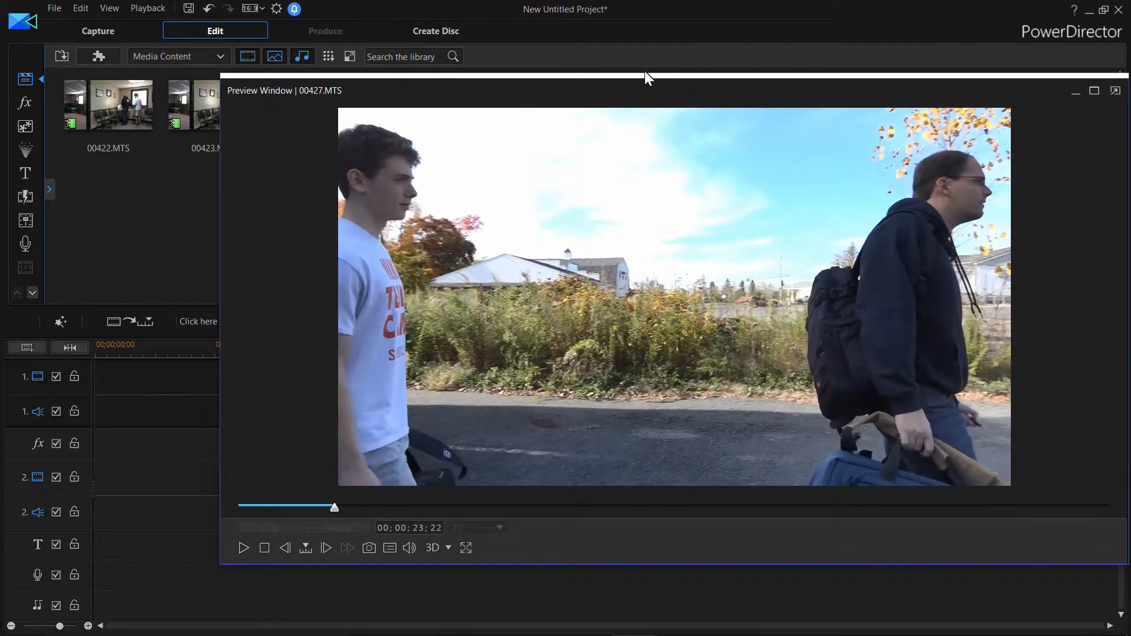
drag(734, 93, 689, 51)
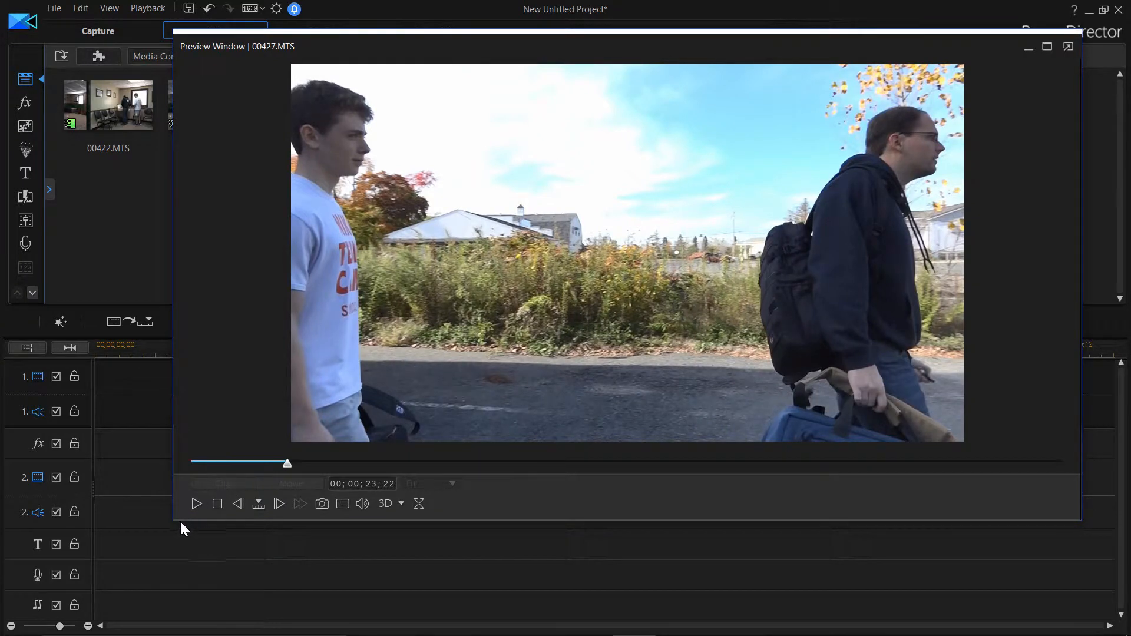
drag(182, 525, 142, 540)
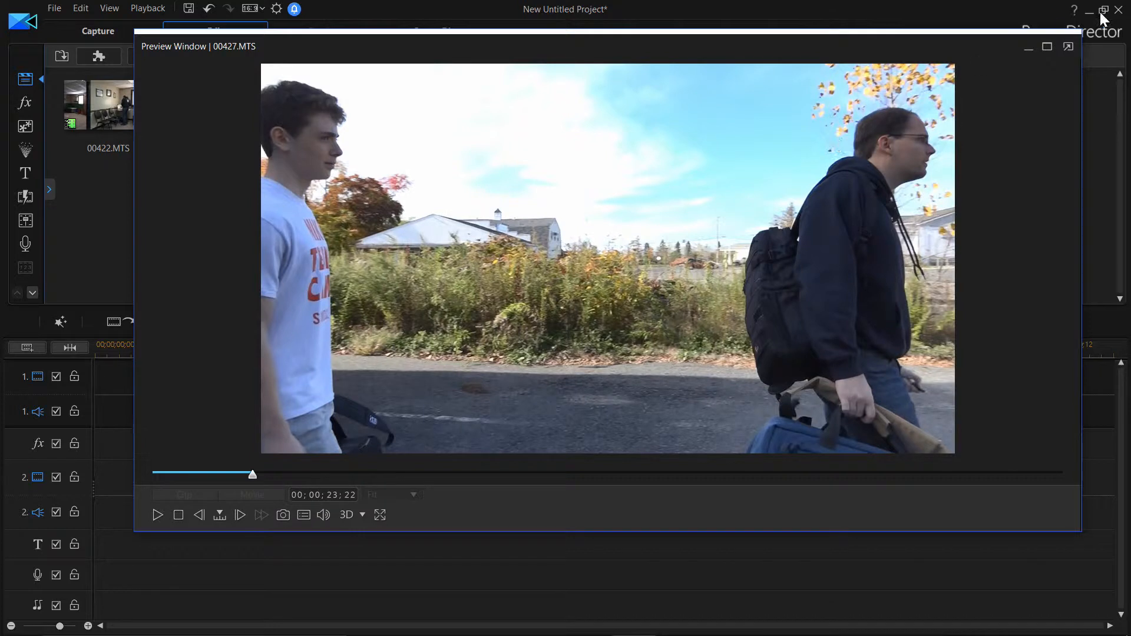
click(1068, 46)
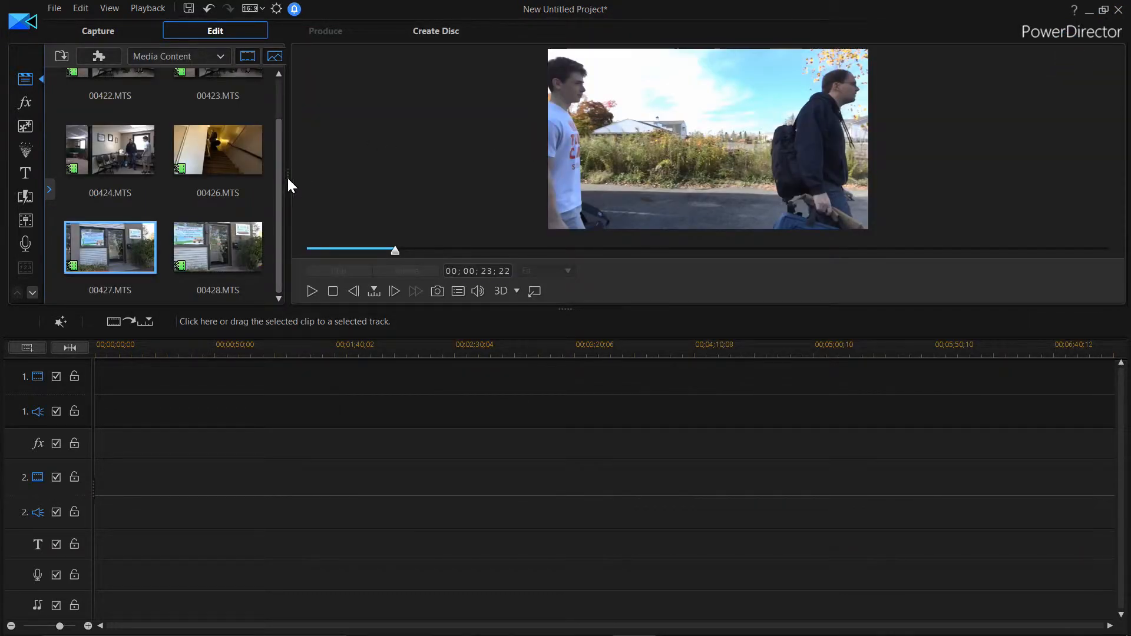
- Resize the media library and preview areas so that all six clips fit in one library row
drag(288, 178, 681, 256)
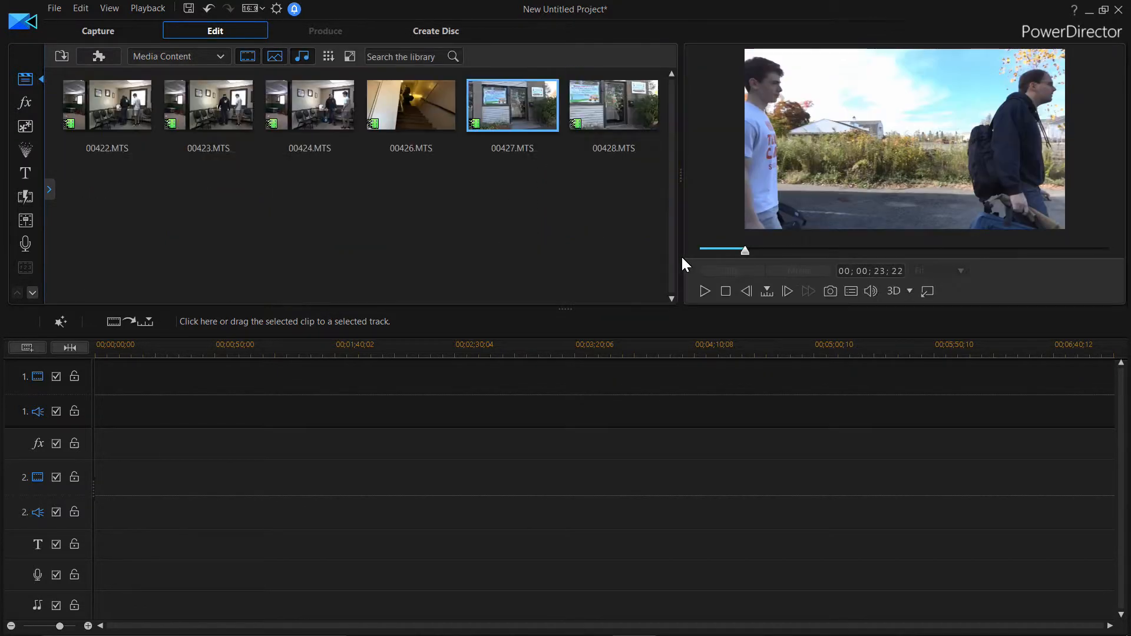
drag(1063, 316, 1071, 314)
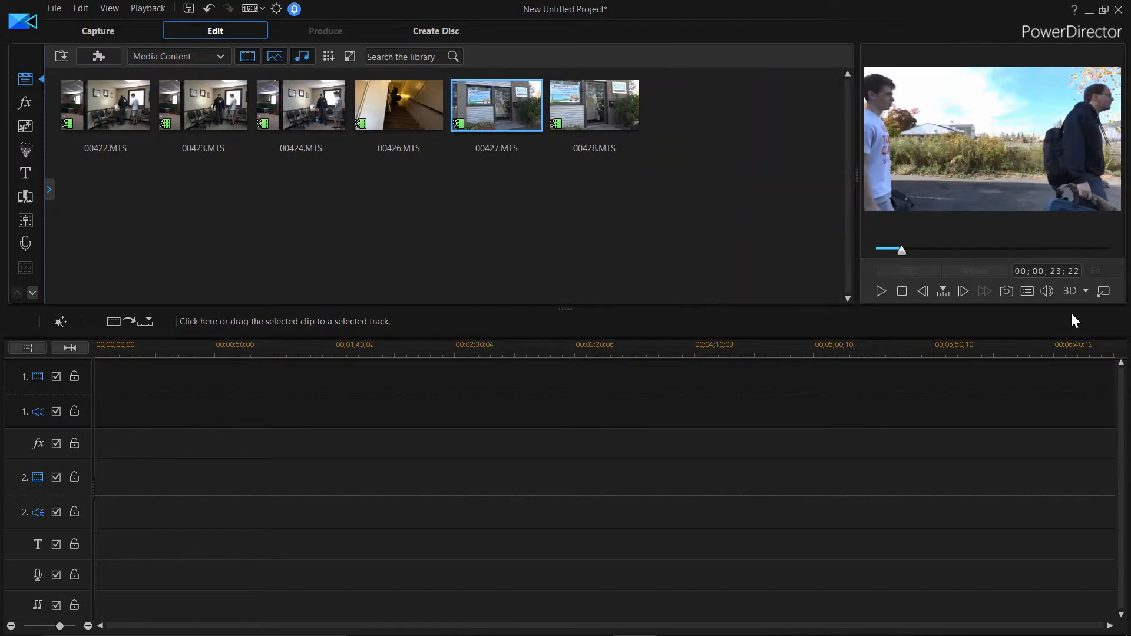
drag(857, 190, 11, 200)
drag(288, 154, 702, 257)
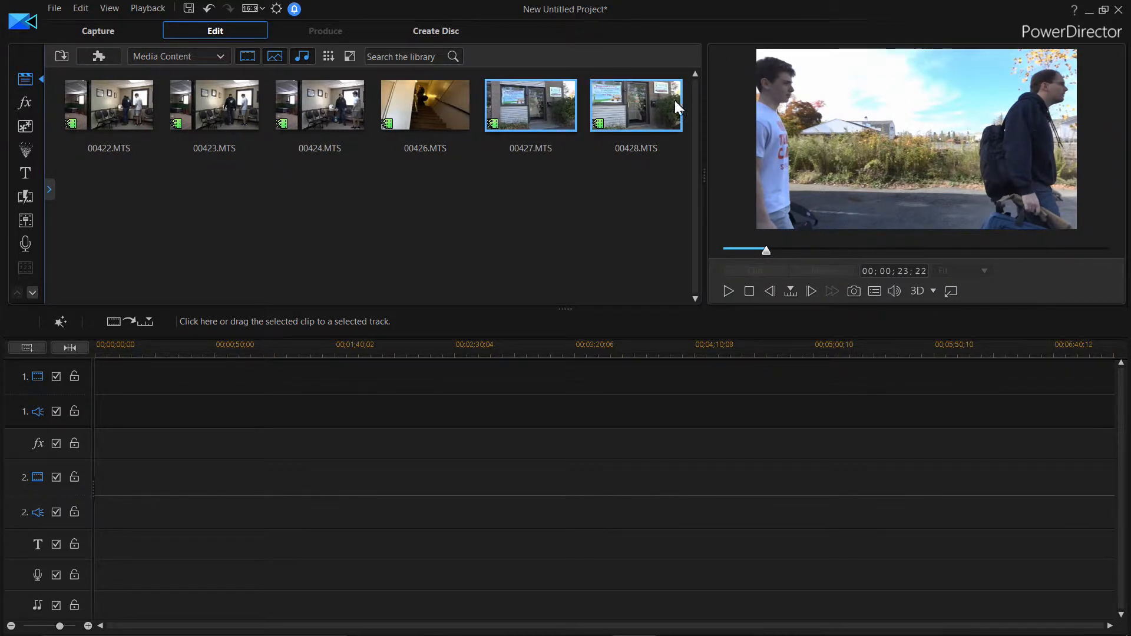
- Place clips 00424.MTS, 00426.MTS and 00427.MTS end to end on video track 1, starting at 00;00;00;00
click(326, 97)
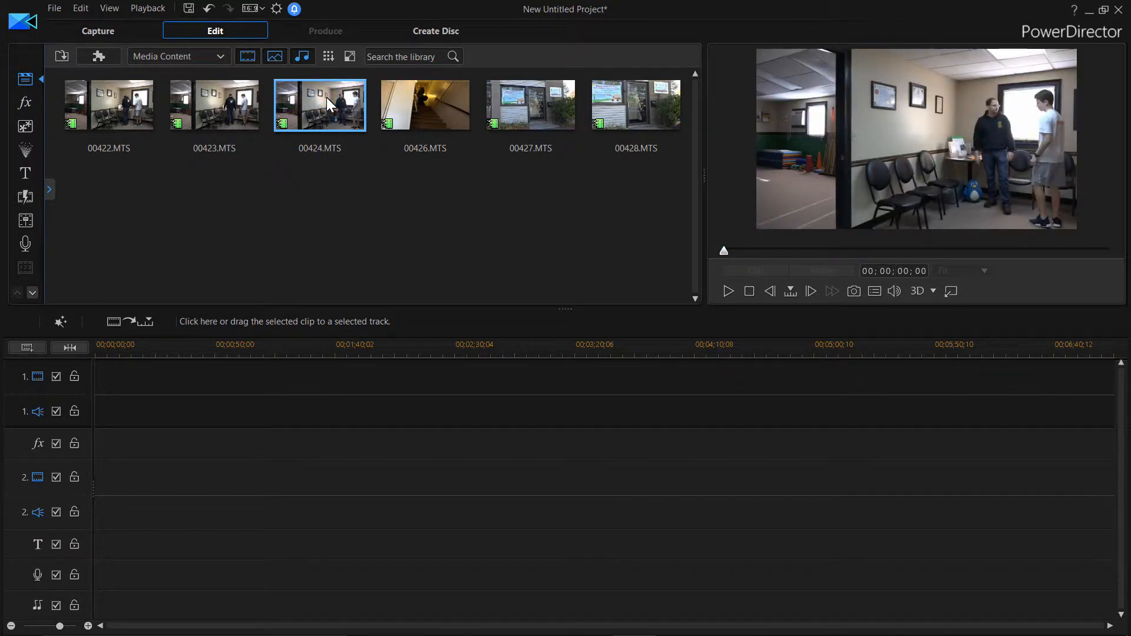
drag(326, 97, 94, 394)
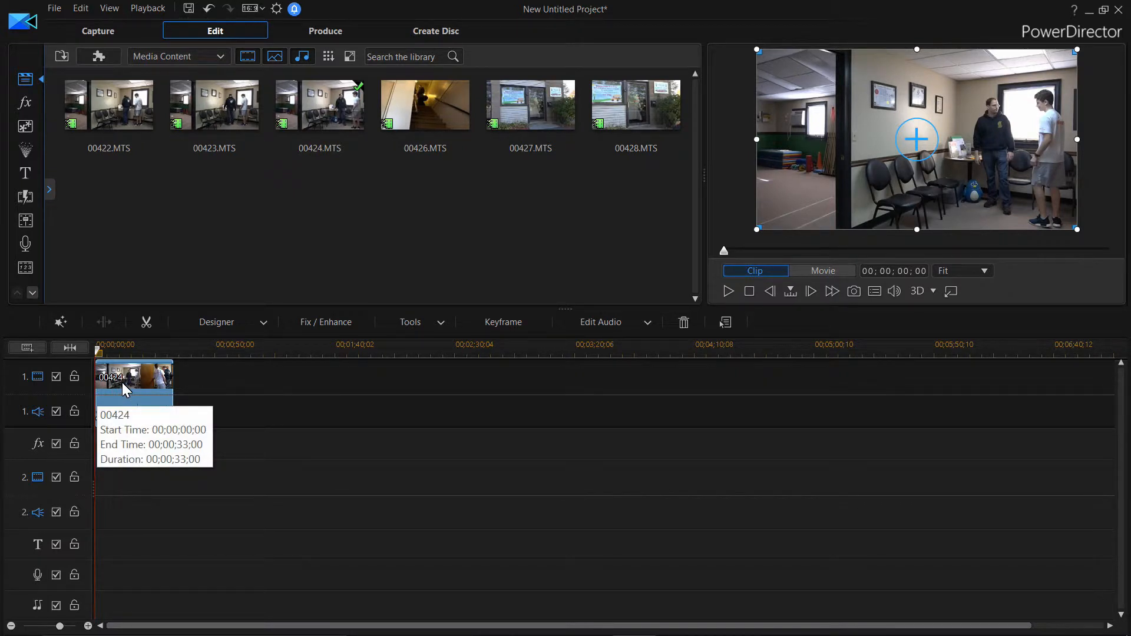
click(426, 111)
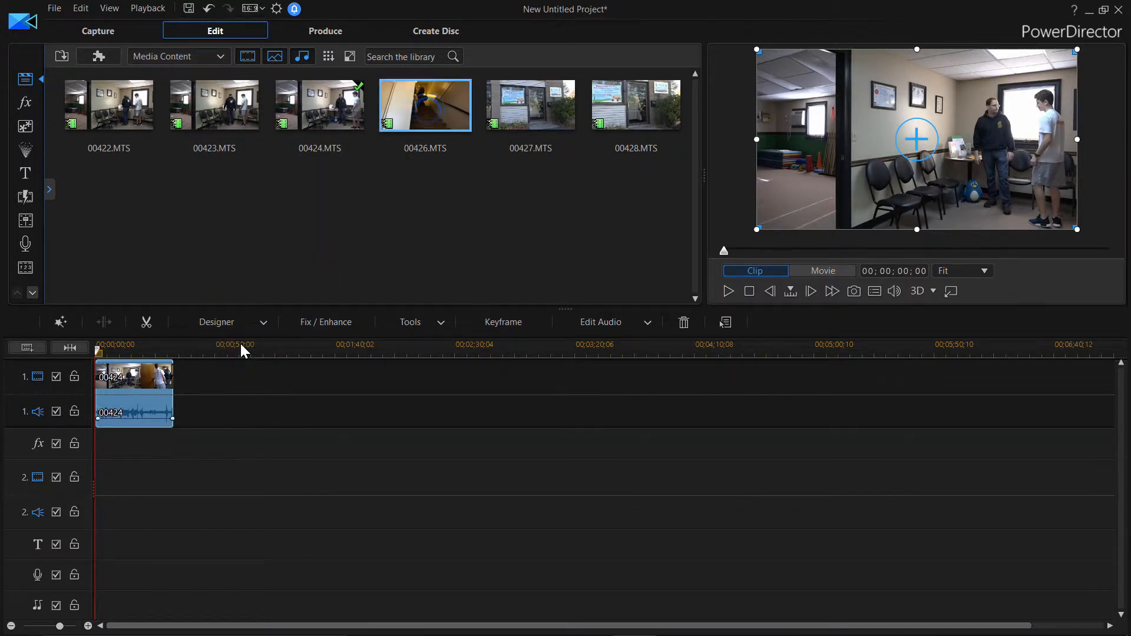
drag(240, 348, 178, 391)
click(530, 105)
drag(530, 104, 201, 416)
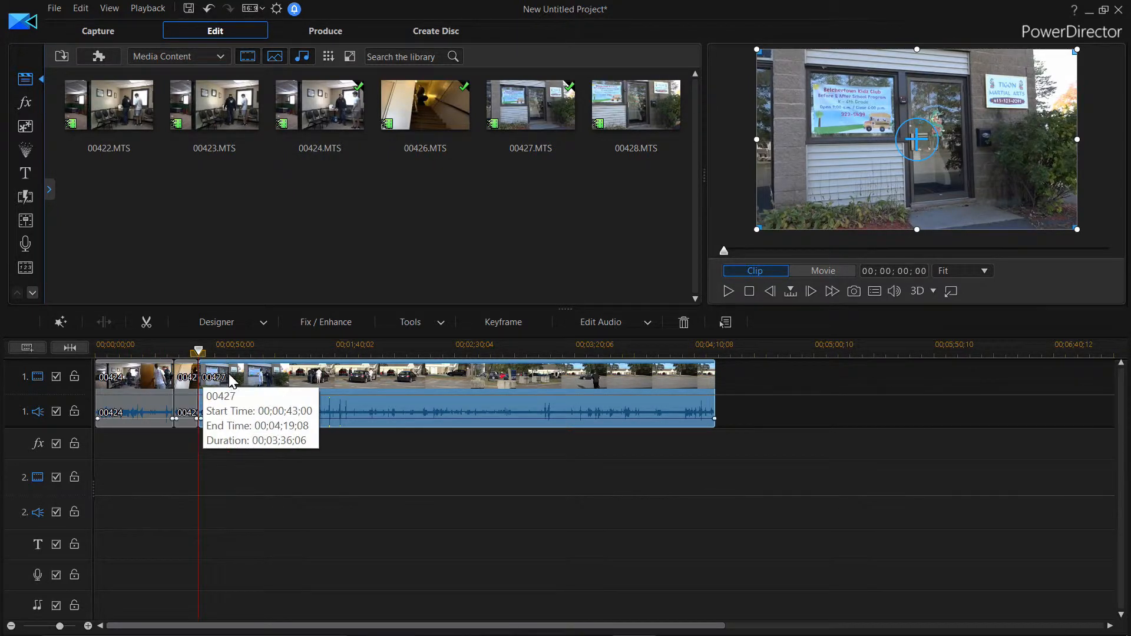
- Move clip 00427 away from clip 00426 and back against it, and play the movie across the cut between them
mouse_move(252, 383)
mouse_down()
mouse_move(284, 383)
mouse_move(252, 385)
mouse_up()
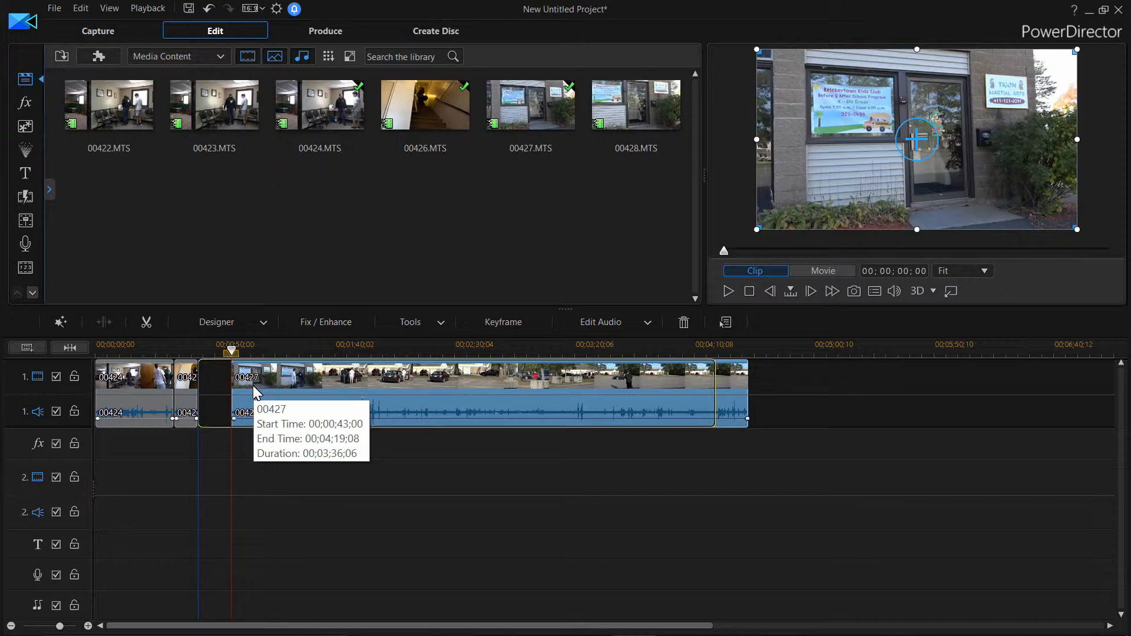
drag(253, 386, 253, 385)
click(188, 352)
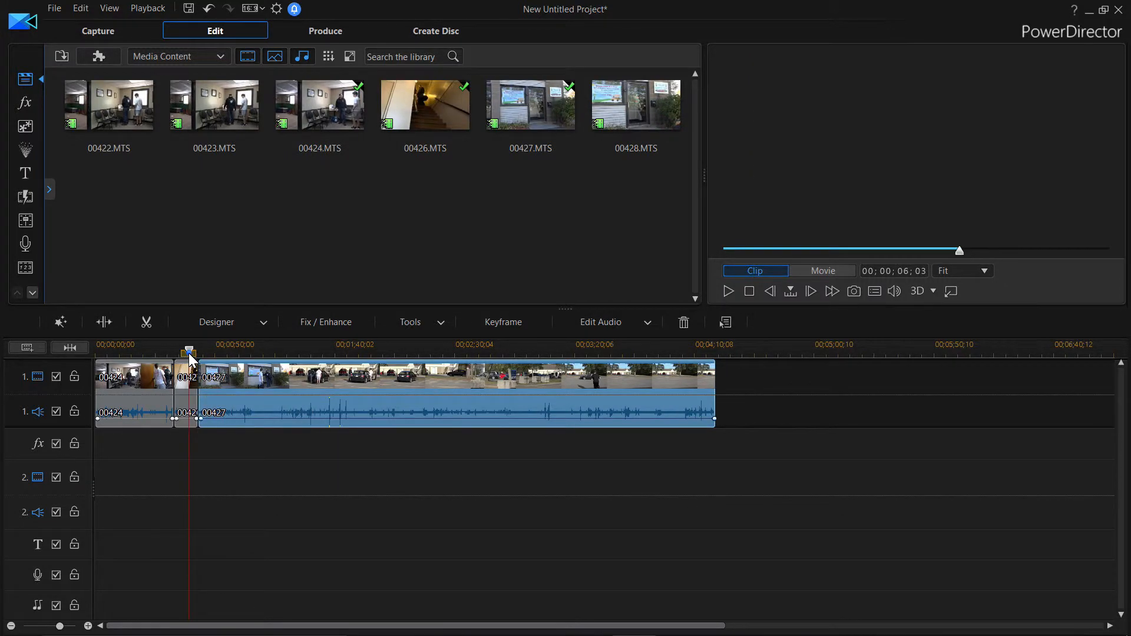
key(space)
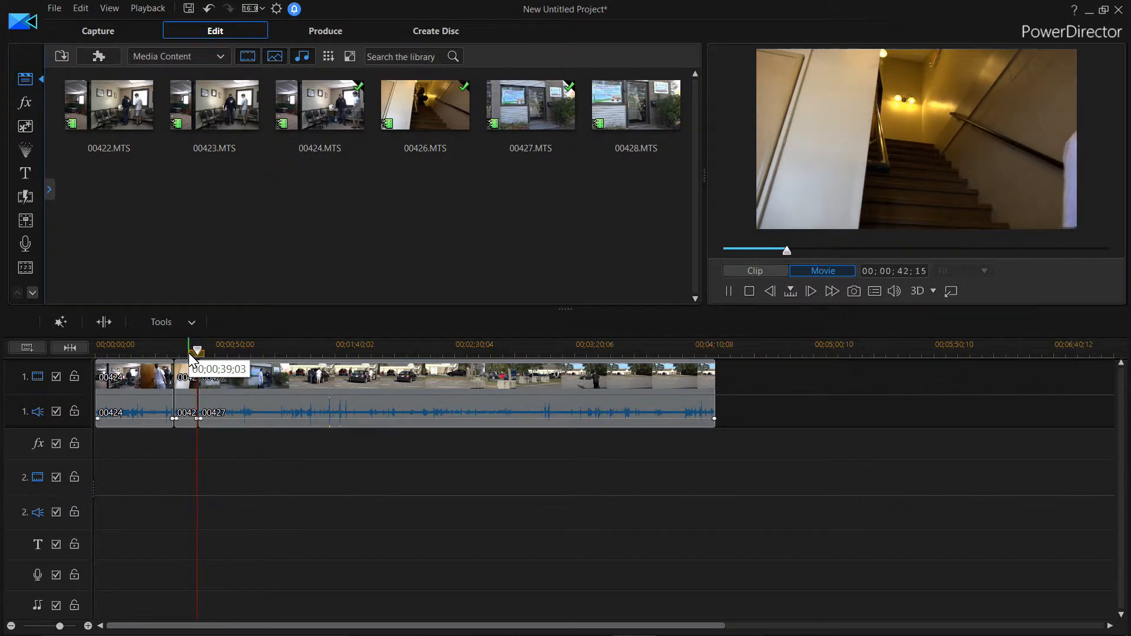
key(space)
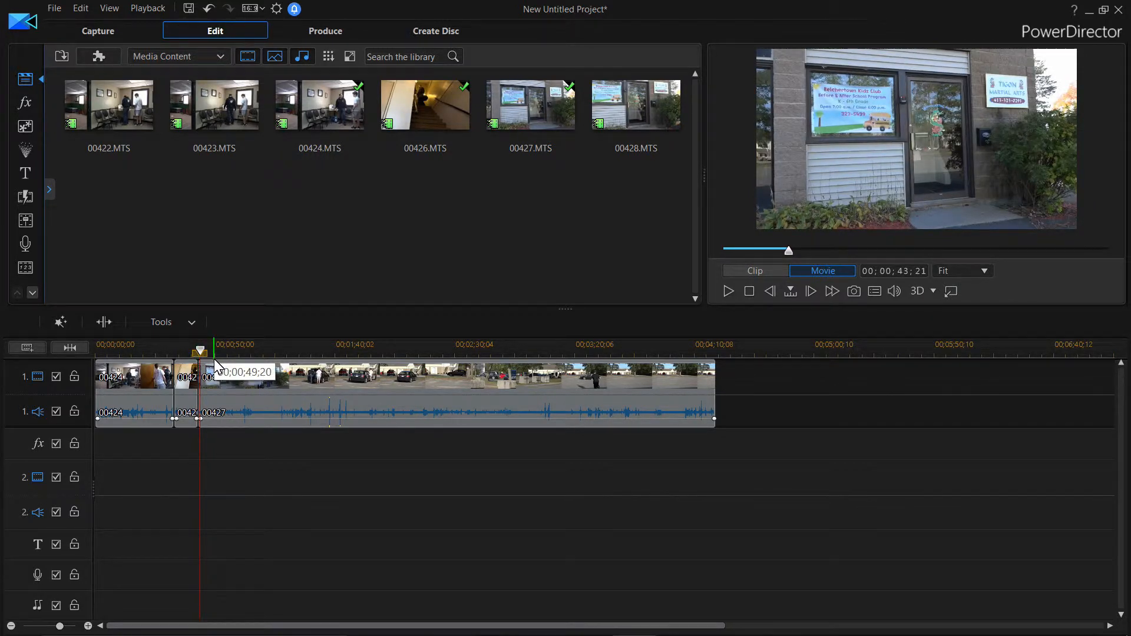
- Delete clips 00427 and 00426 from video track 1, keeping only clip 00424
drag(230, 379, 281, 394)
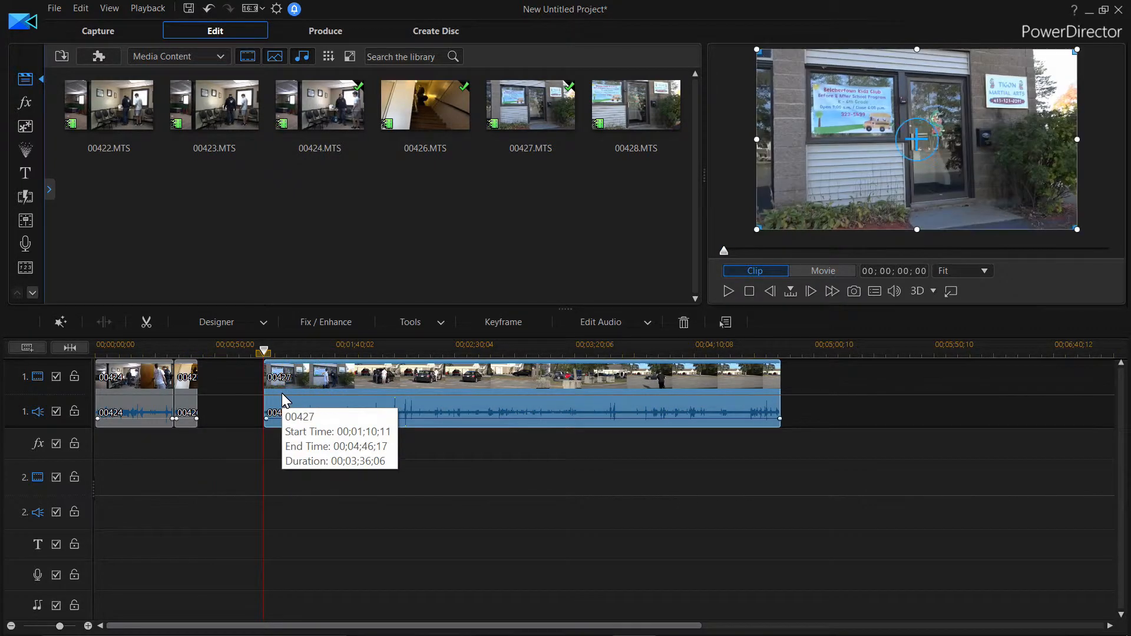
key(Delete)
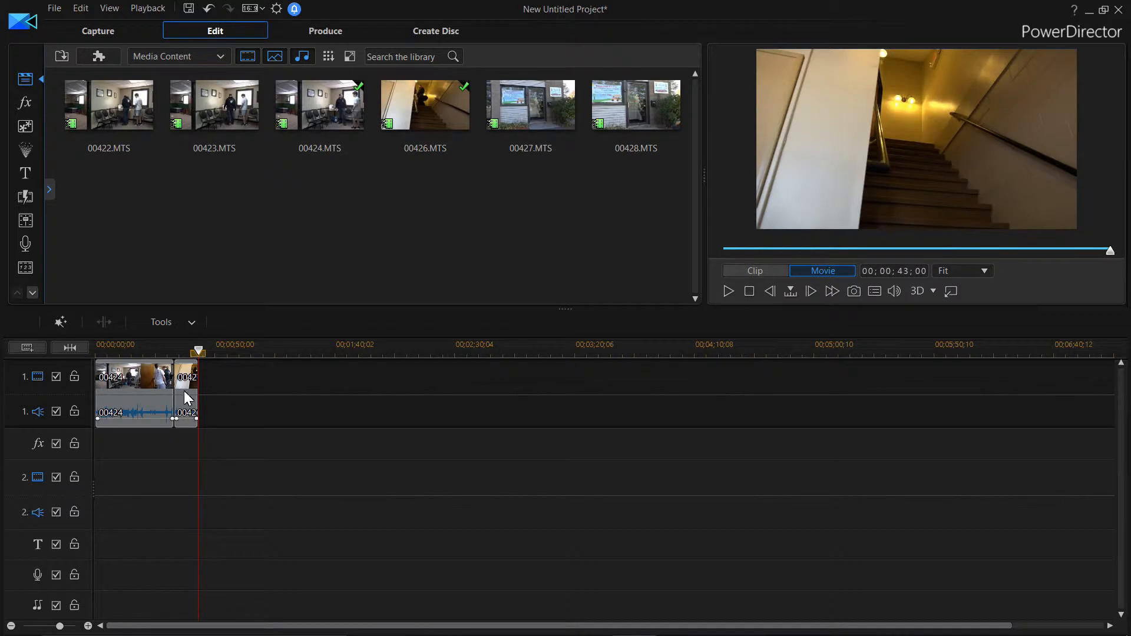
click(179, 385)
key(Delete)
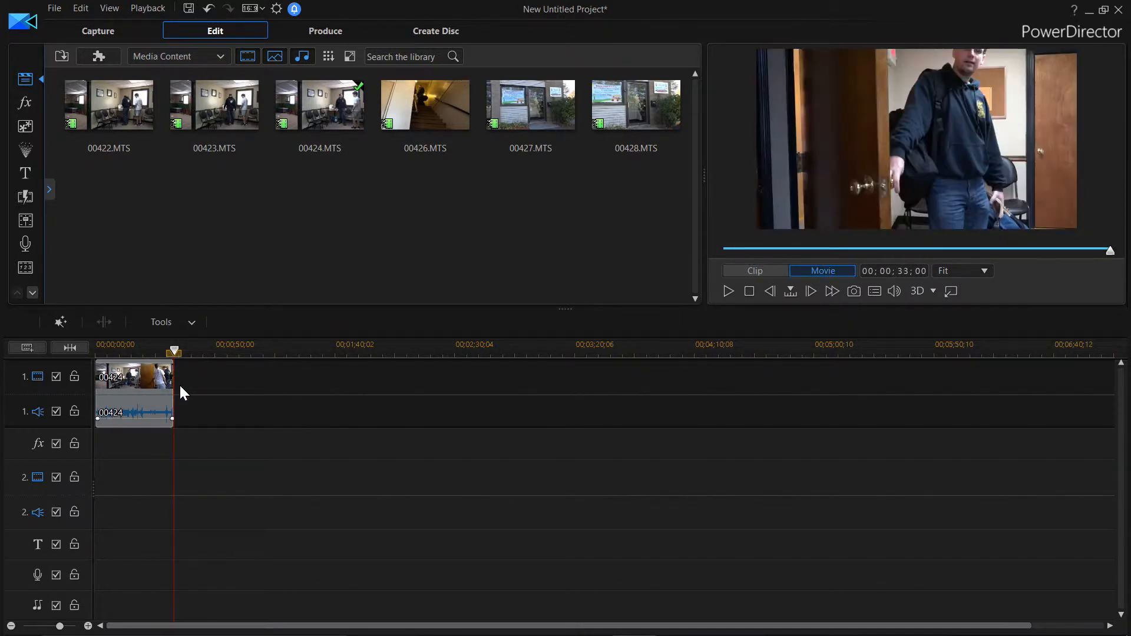
click(113, 384)
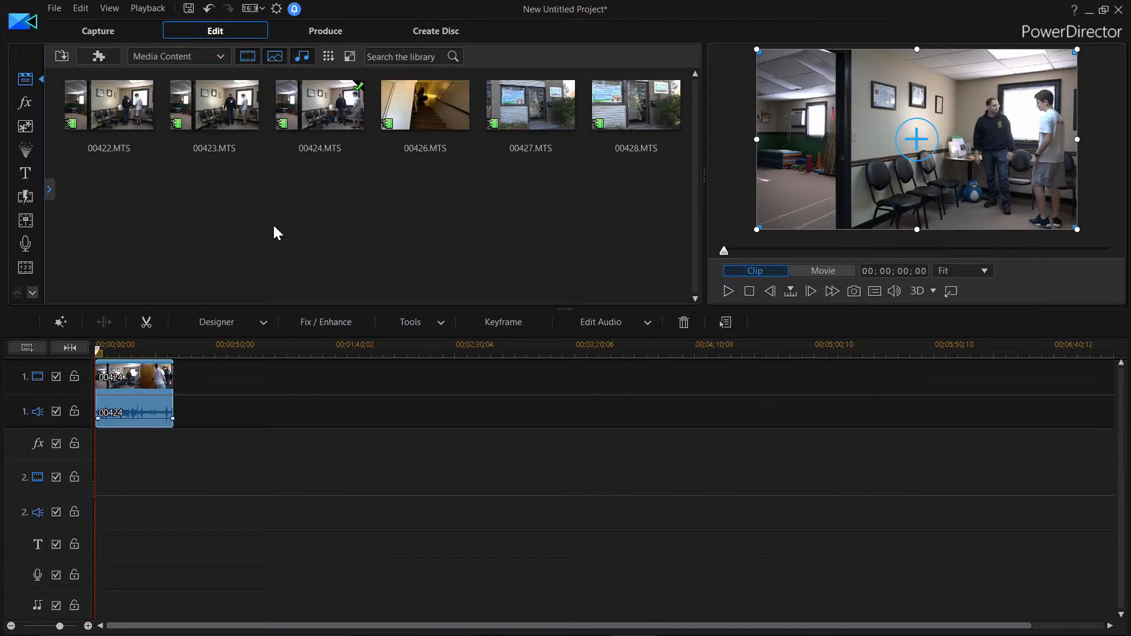
click(440, 103)
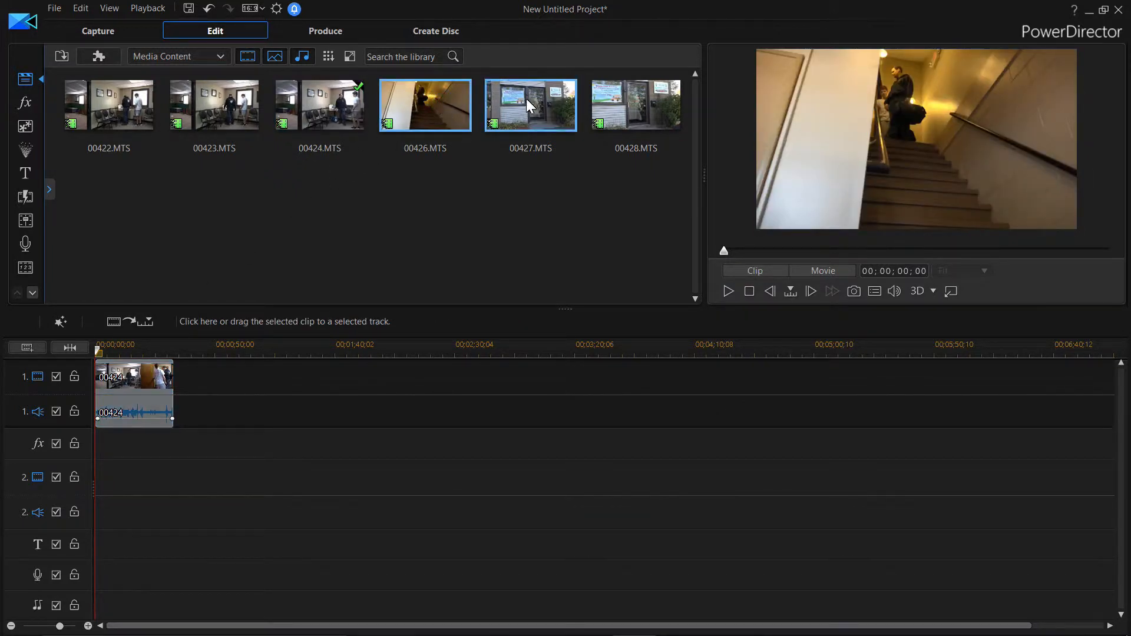
click(544, 97)
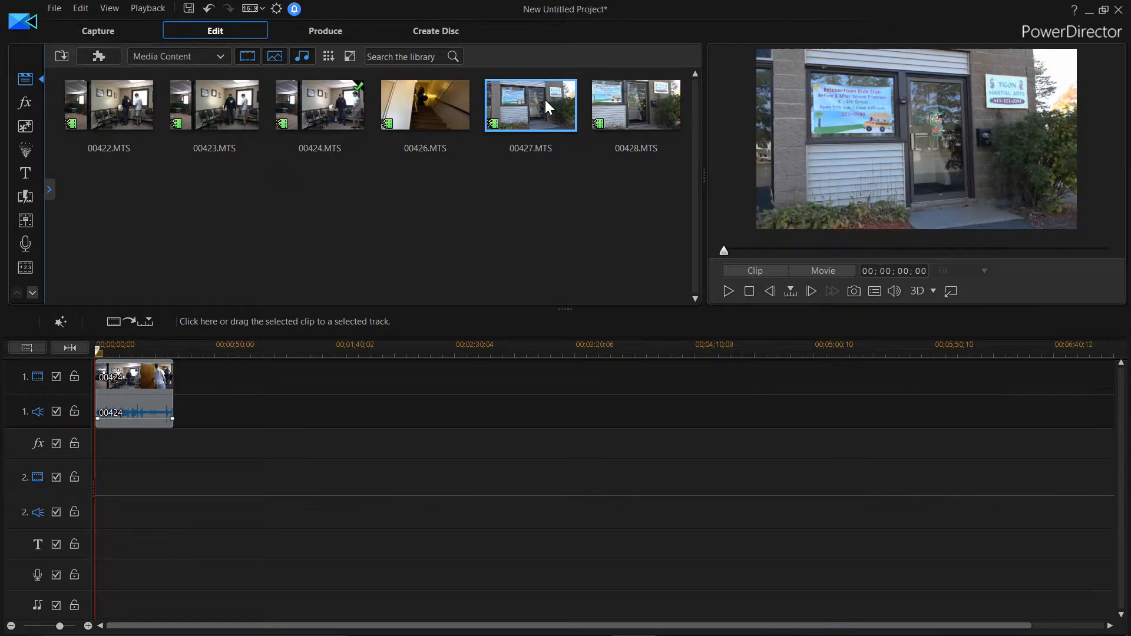
- Open clip 00424 from the timeline for trimming and enlarge the Trim window
click(130, 377)
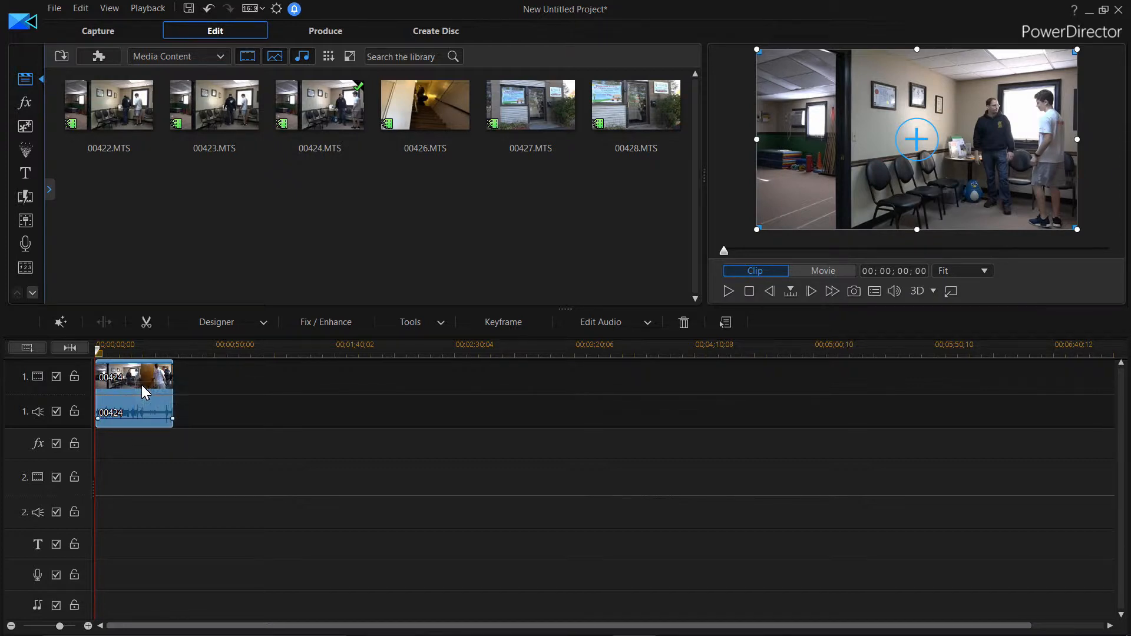
click(145, 323)
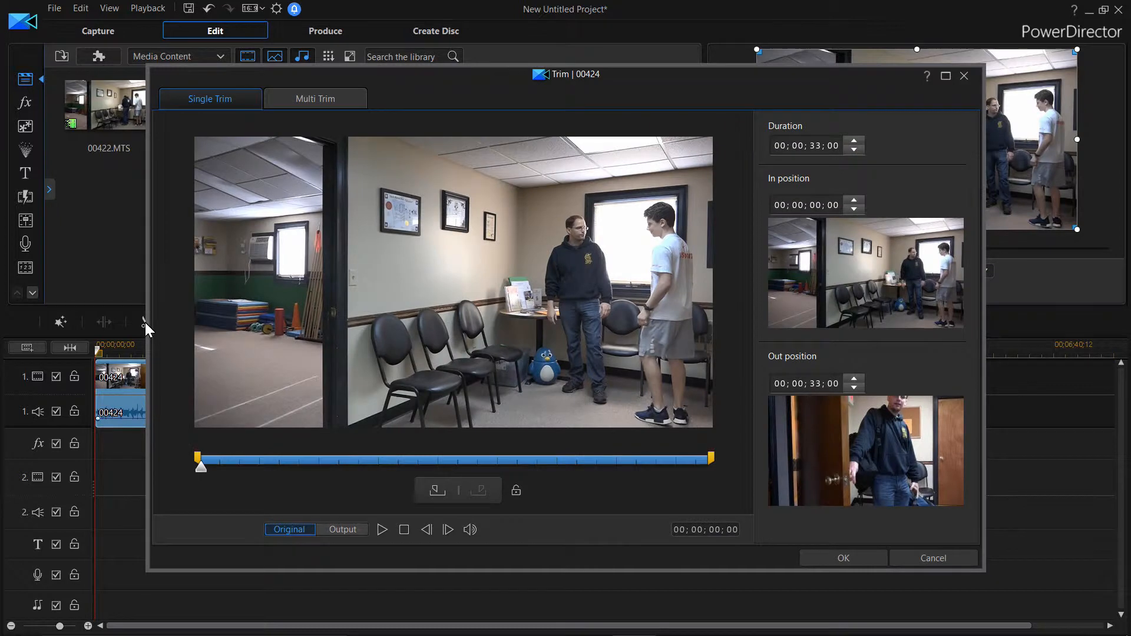
click(943, 76)
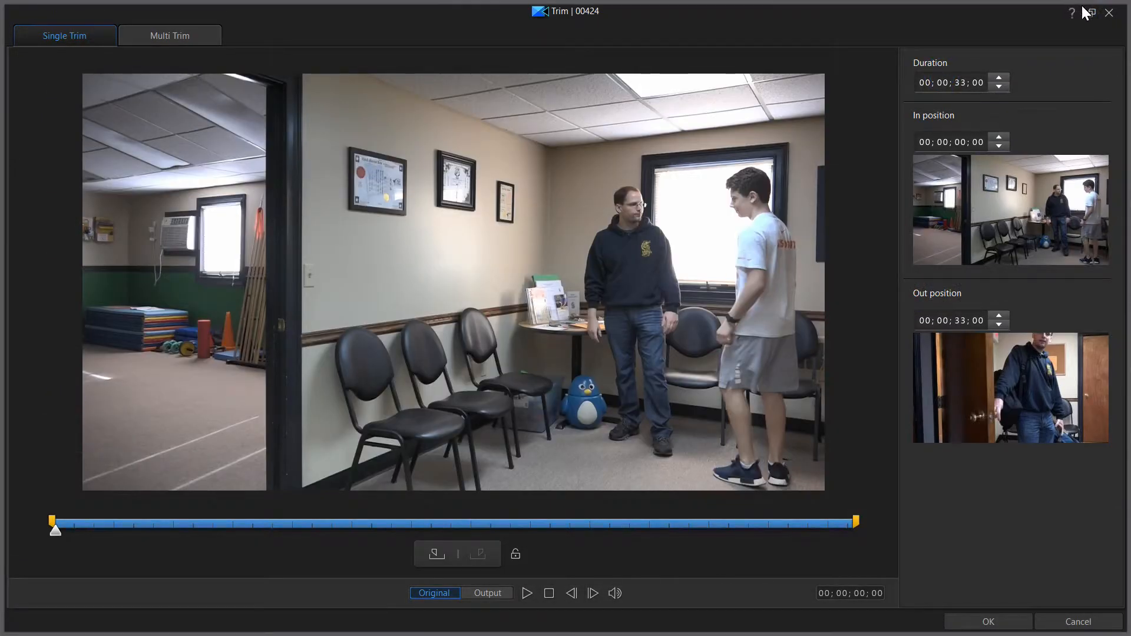
click(1092, 9)
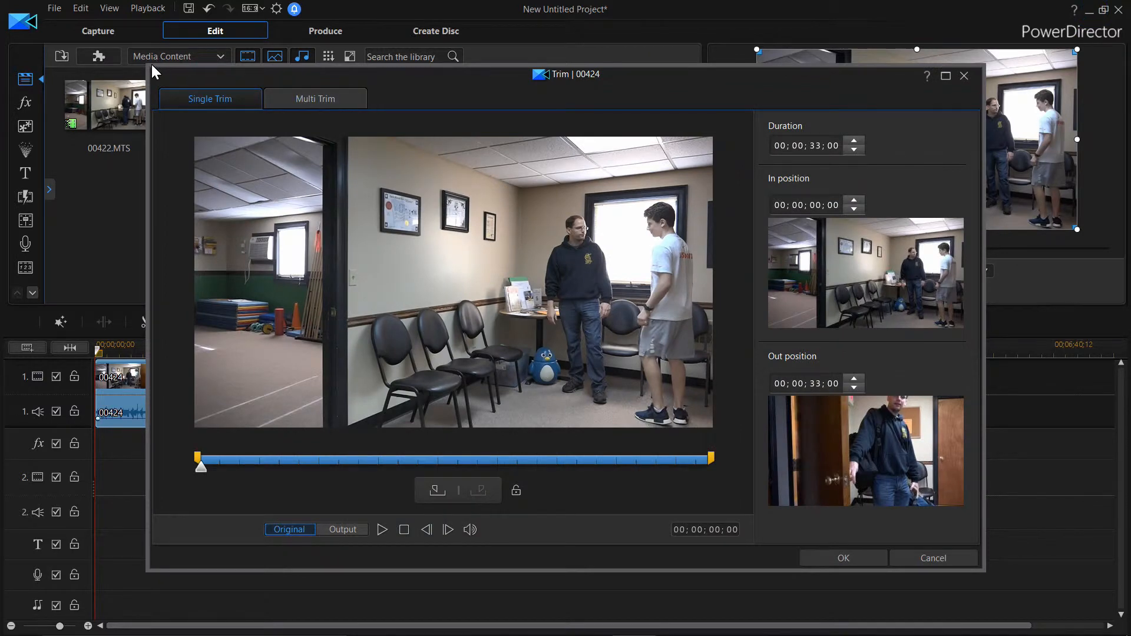
drag(146, 66, 111, 44)
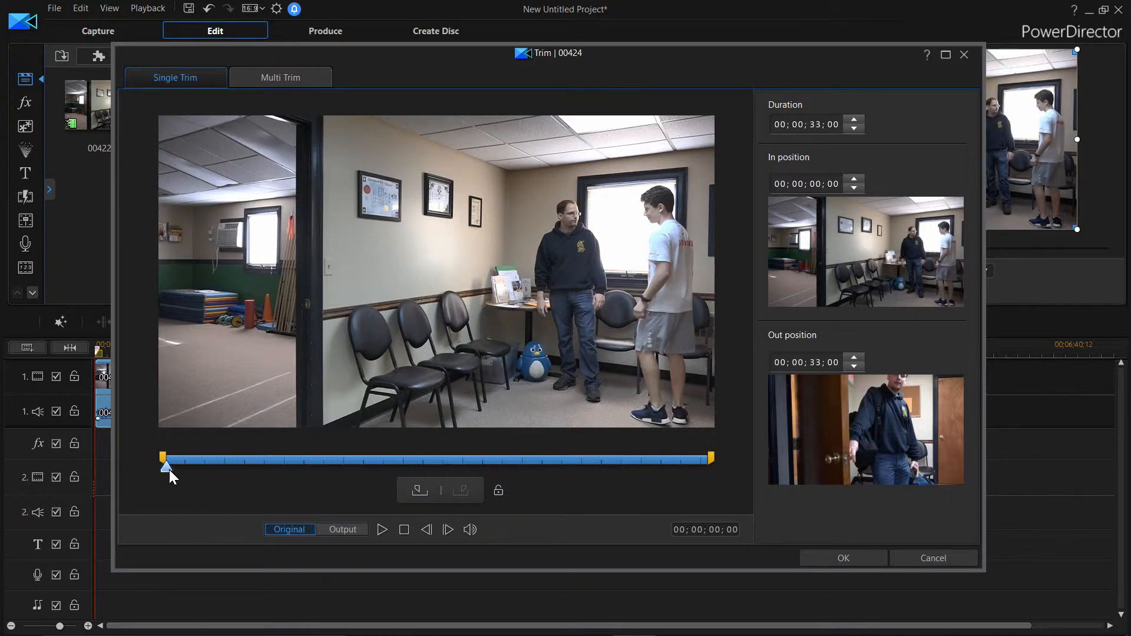
- Find the frame where the two people start walking toward the door and set the trim's In position to 00;00;02;17
drag(169, 469, 71, 447)
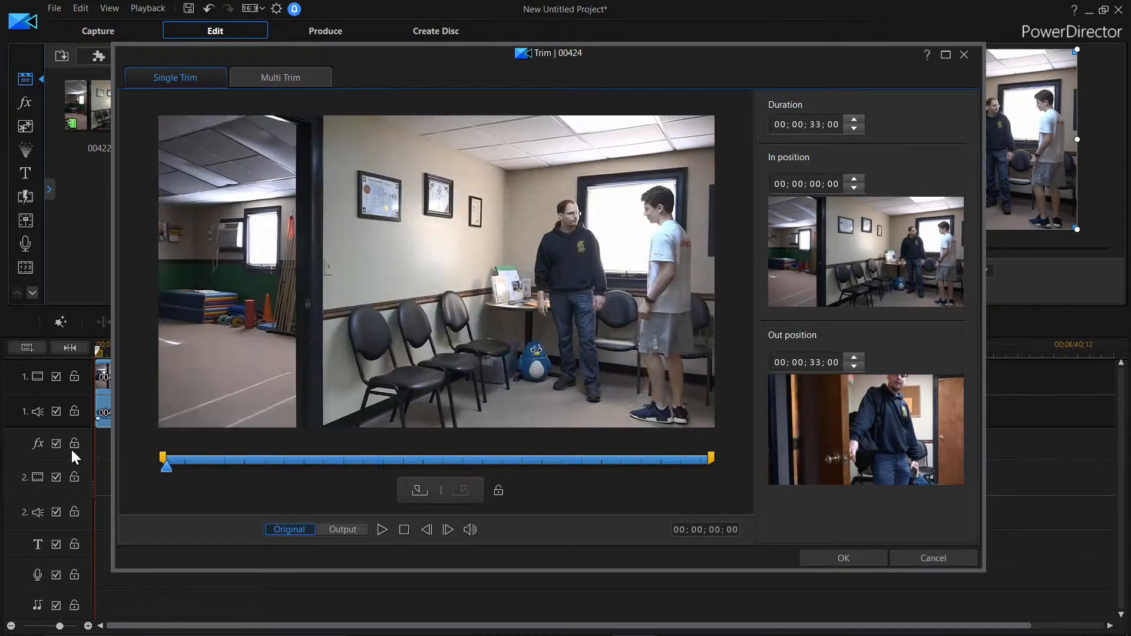
click(381, 529)
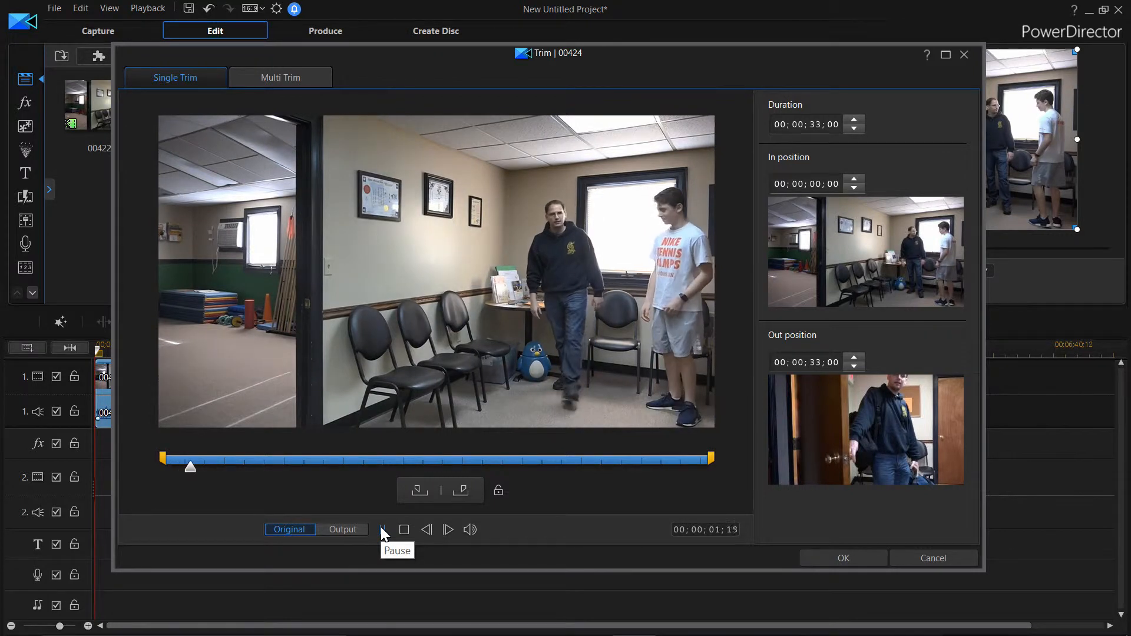
click(380, 529)
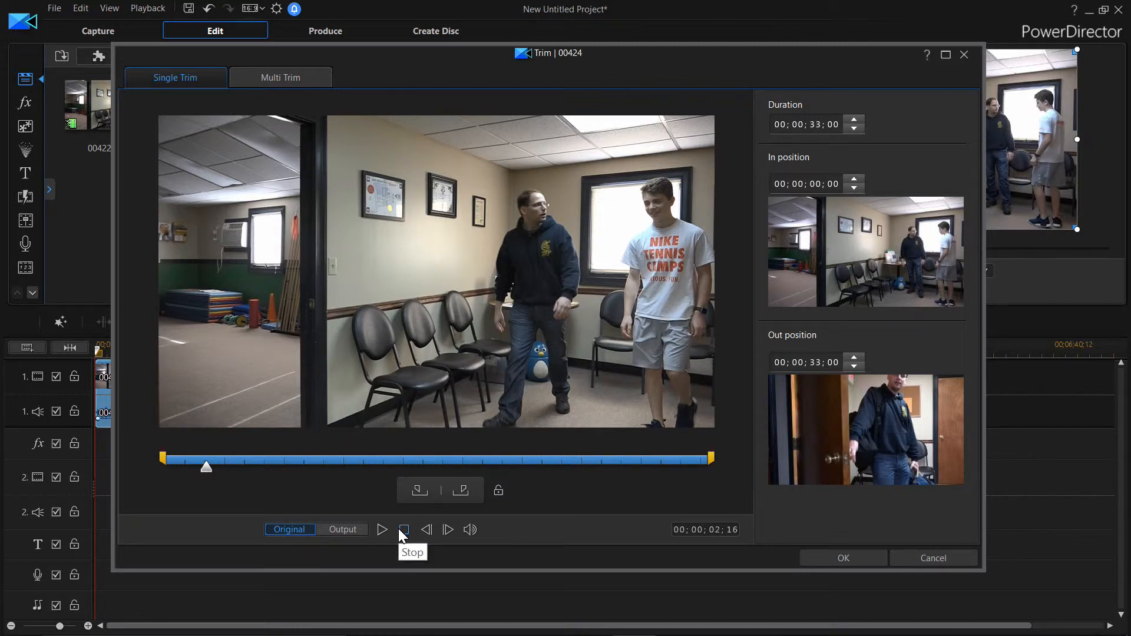
click(430, 530)
click(431, 530)
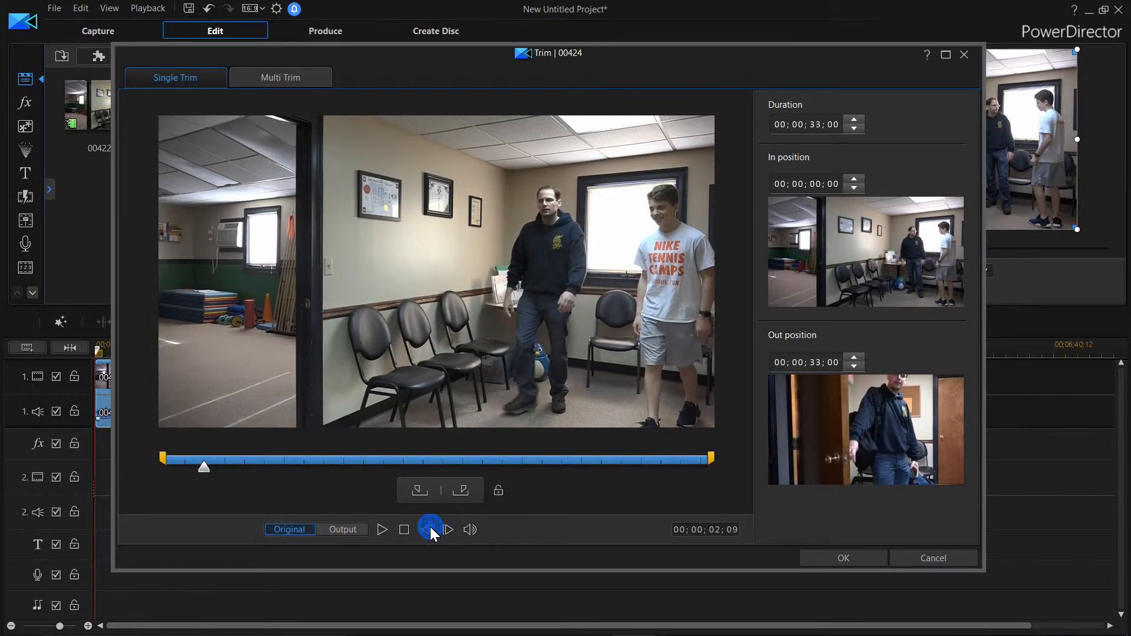
click(448, 530)
click(447, 530)
click(448, 530)
click(448, 530)
click(447, 530)
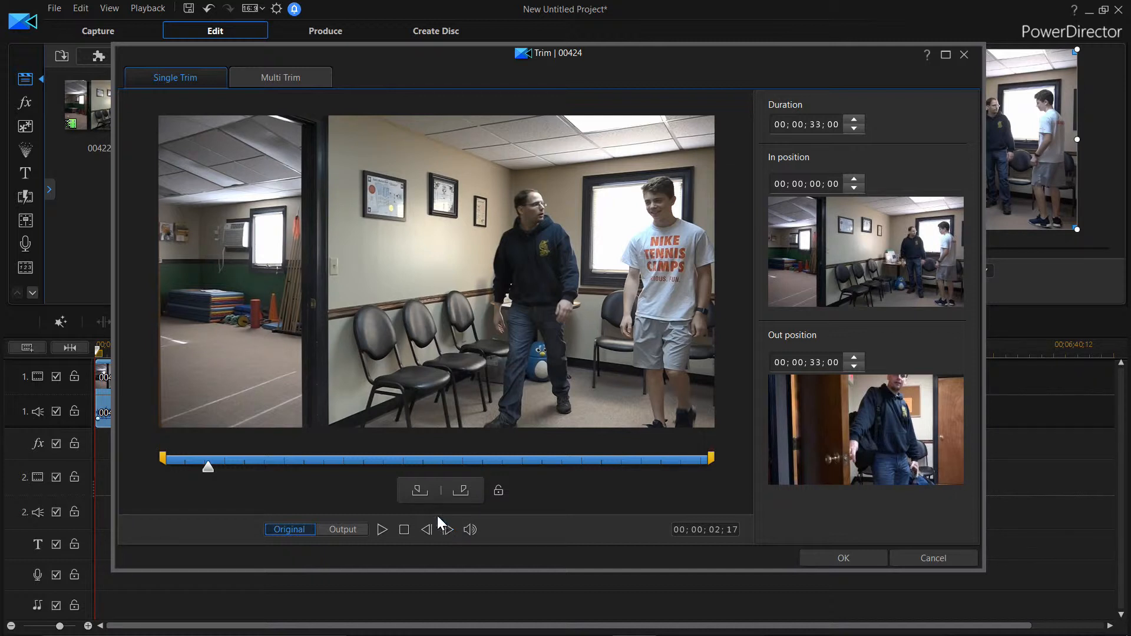
click(418, 491)
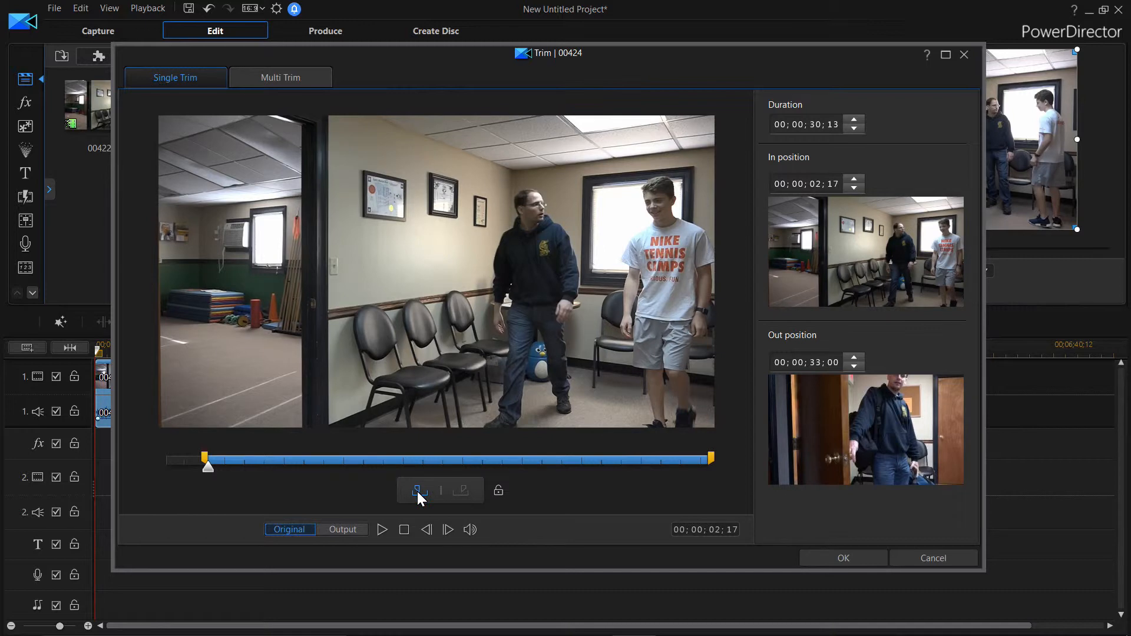
- Set the Out position to 00;00;24;06, check the frames after it, and apply the trim to clip 00424
click(381, 530)
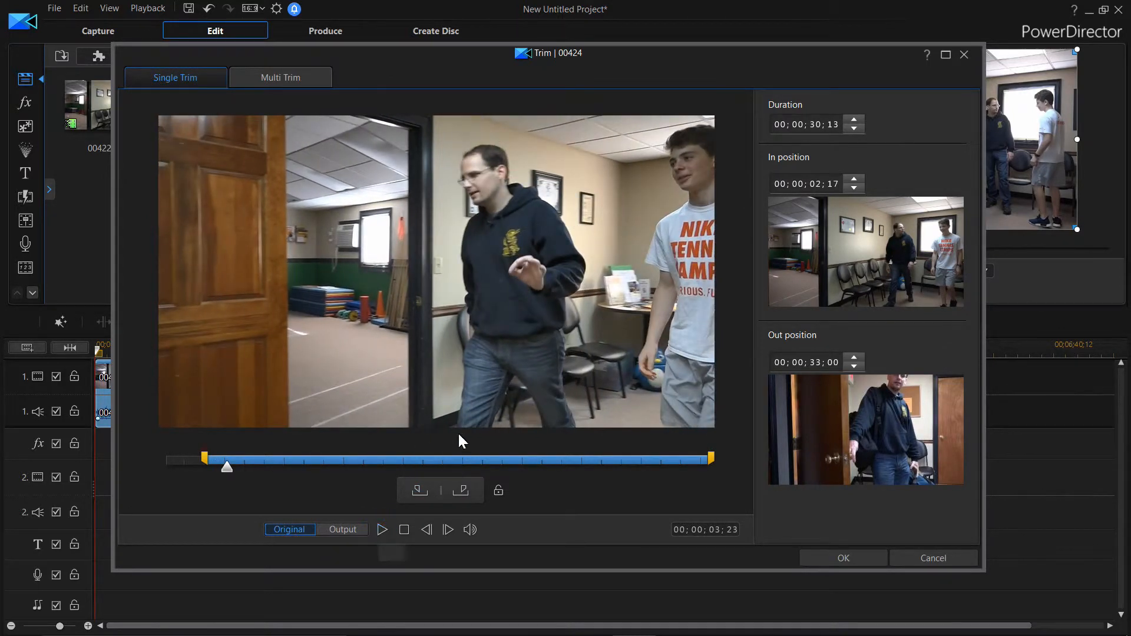
click(524, 459)
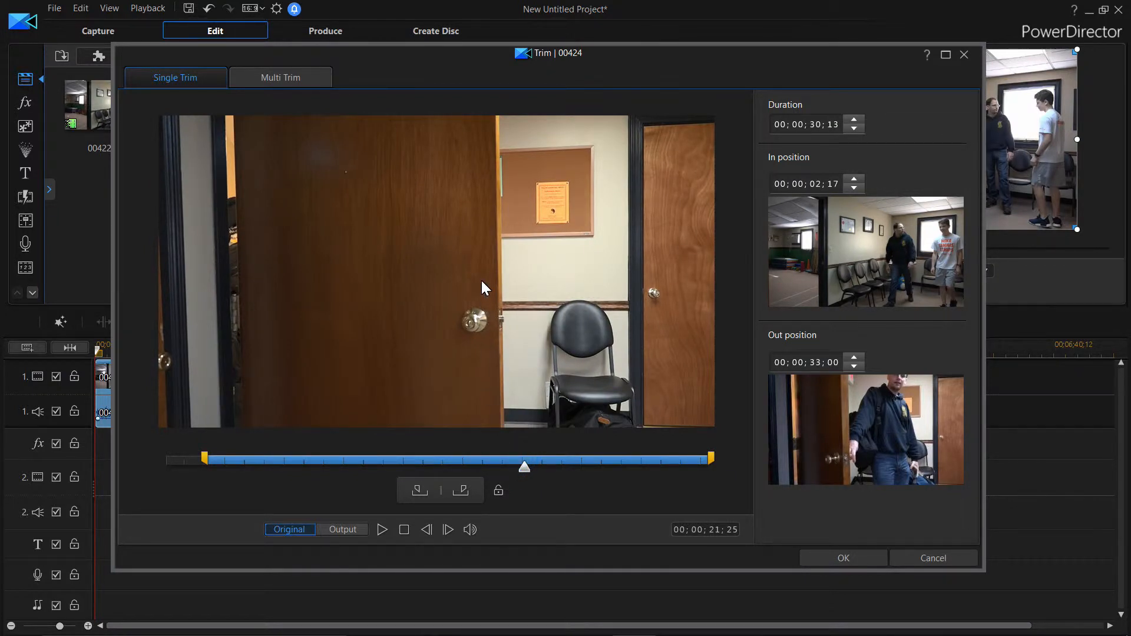
click(381, 529)
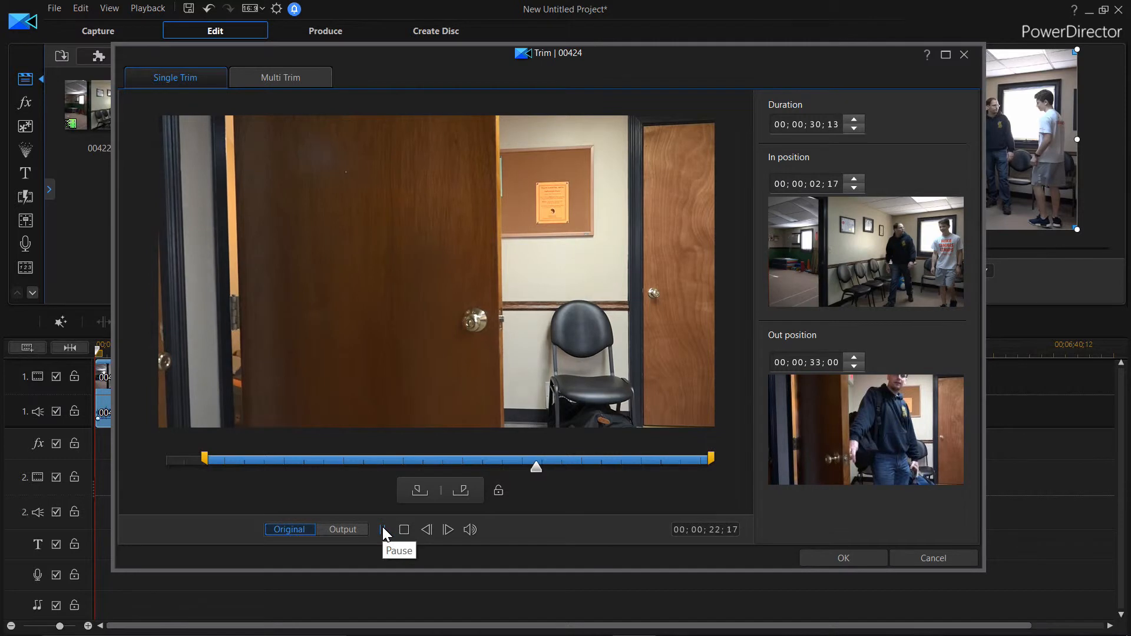
click(382, 529)
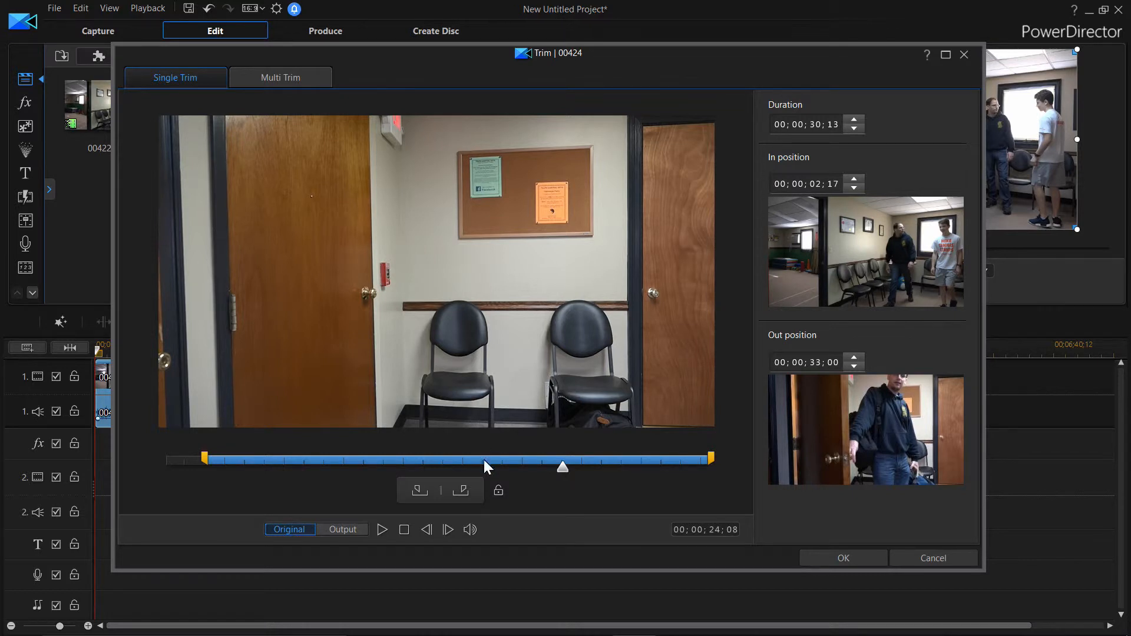
click(461, 490)
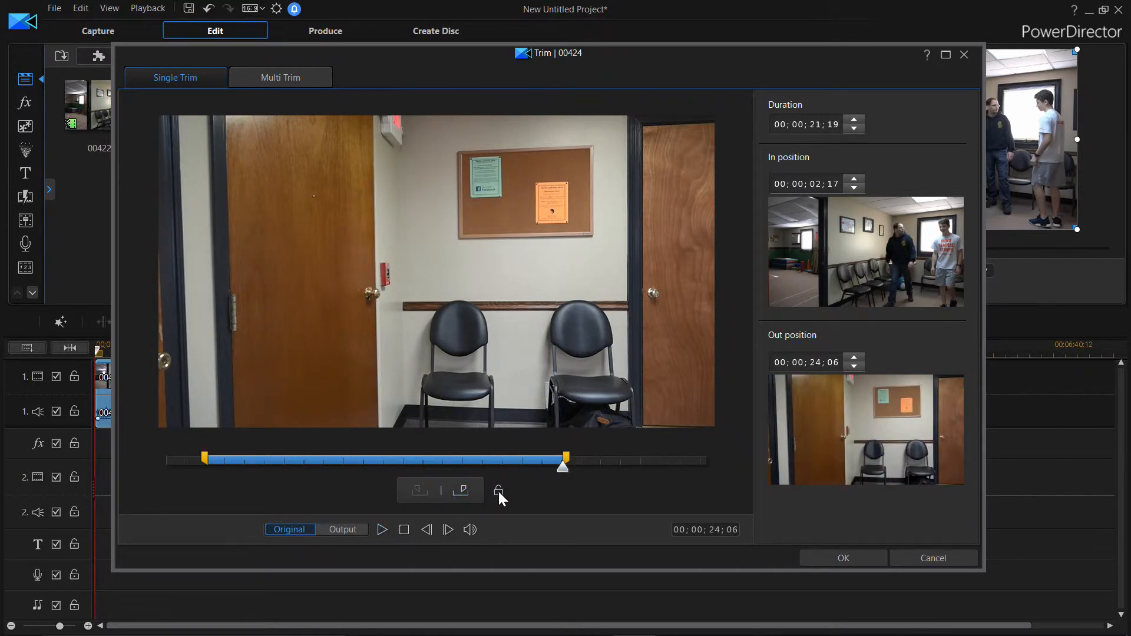
click(385, 528)
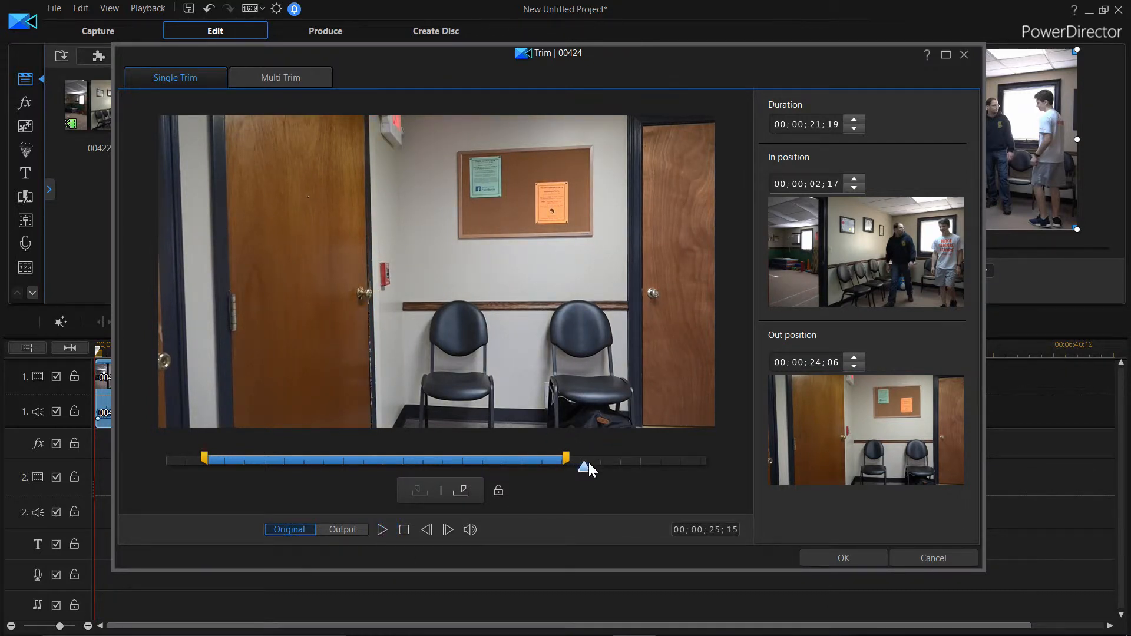
drag(585, 469, 571, 471)
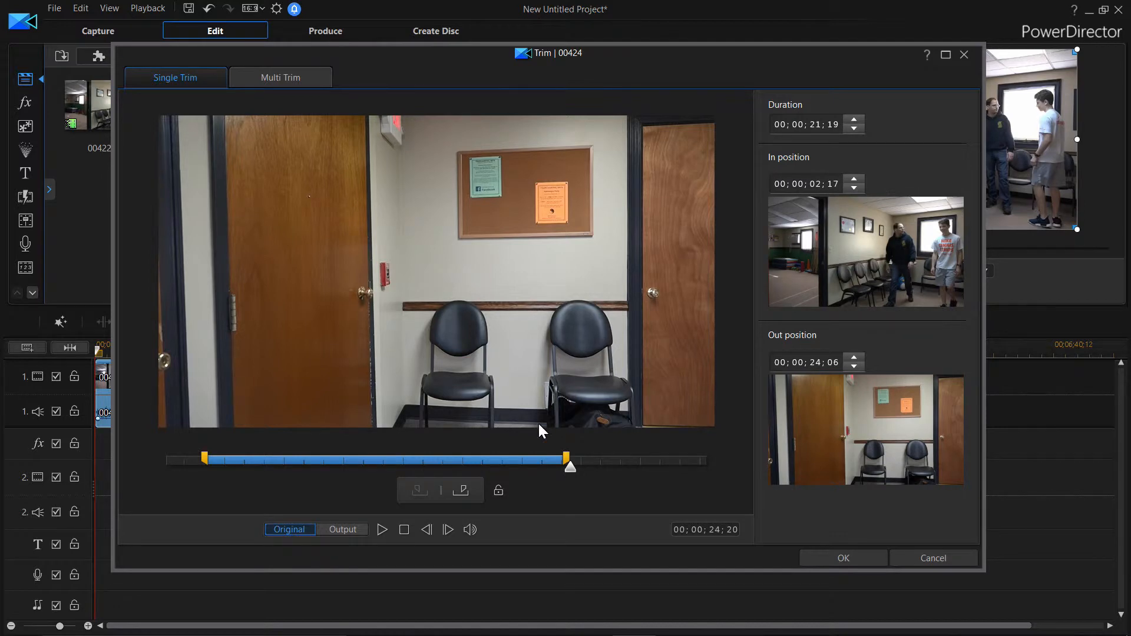
click(835, 559)
- Play and scrub through the trimmed clip 00424 in the movie preview to check the cut
click(129, 404)
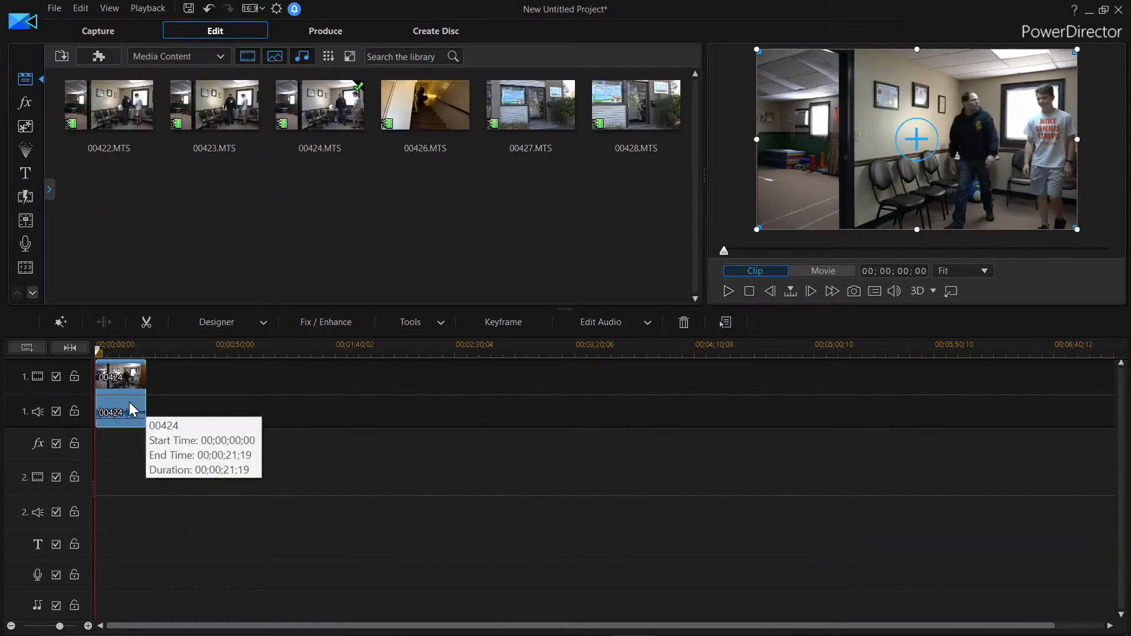
click(210, 416)
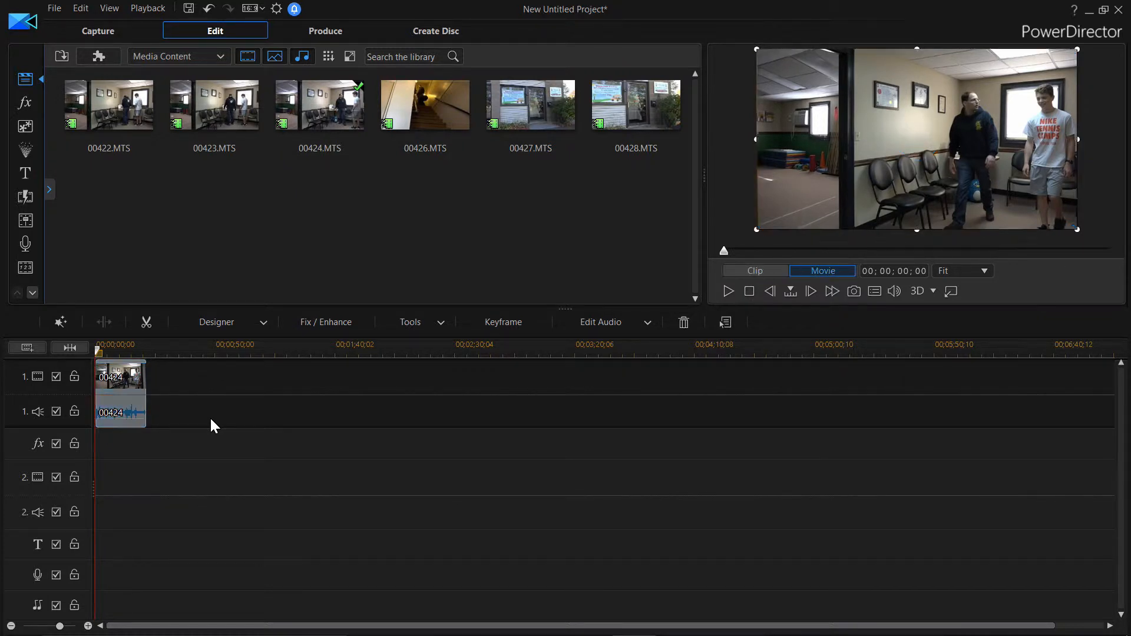
key(space)
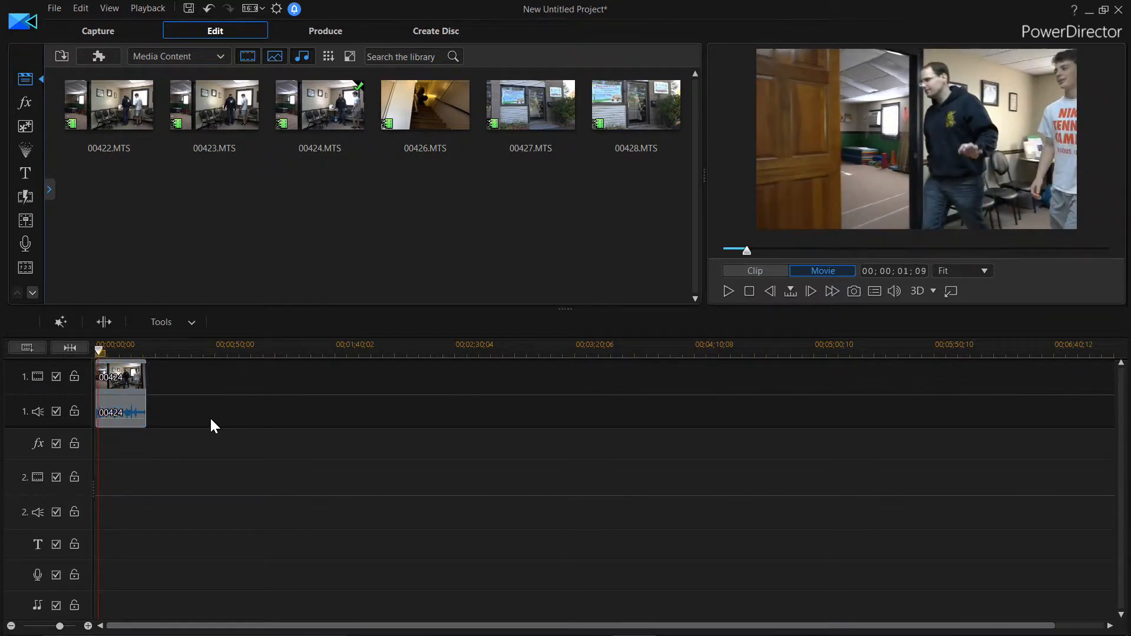
click(137, 352)
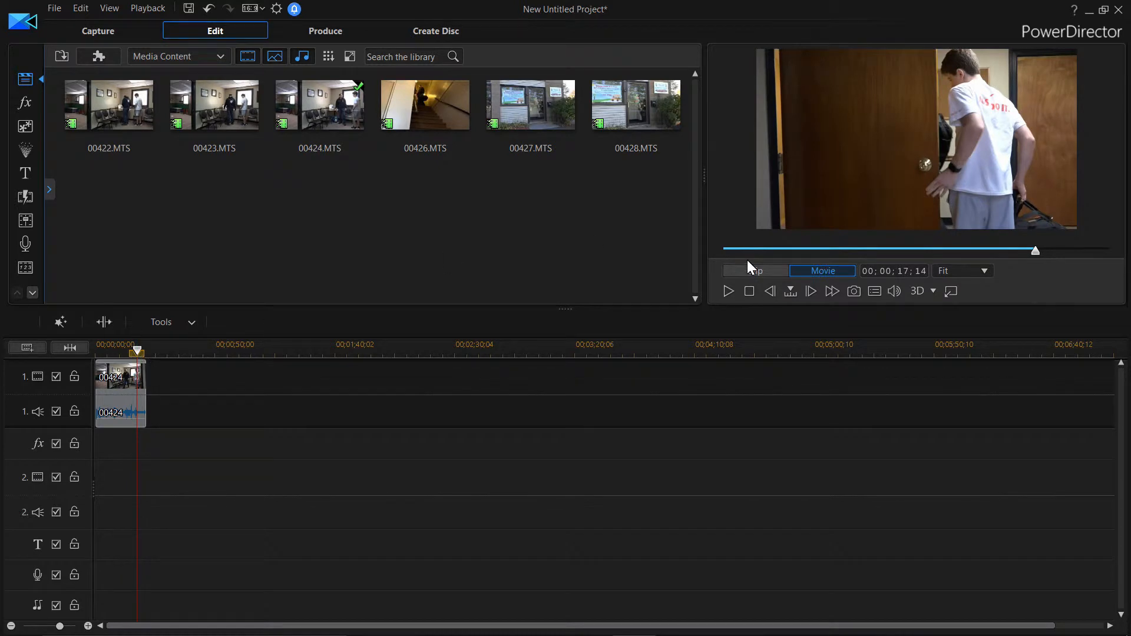
drag(1034, 250, 1004, 239)
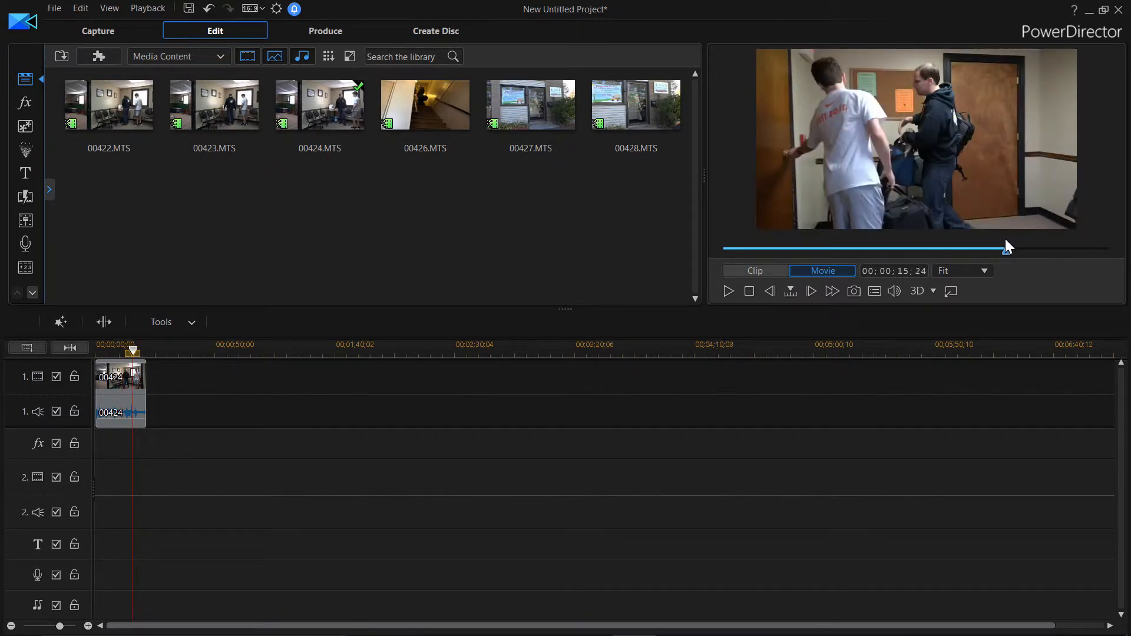
drag(1006, 241, 1020, 246)
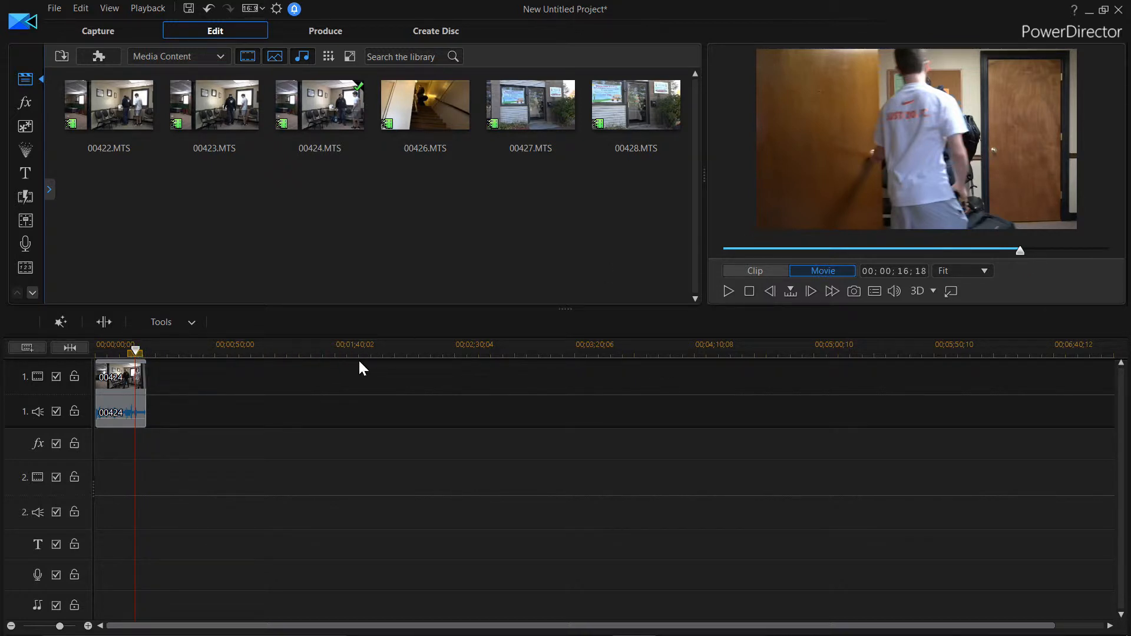
key(space)
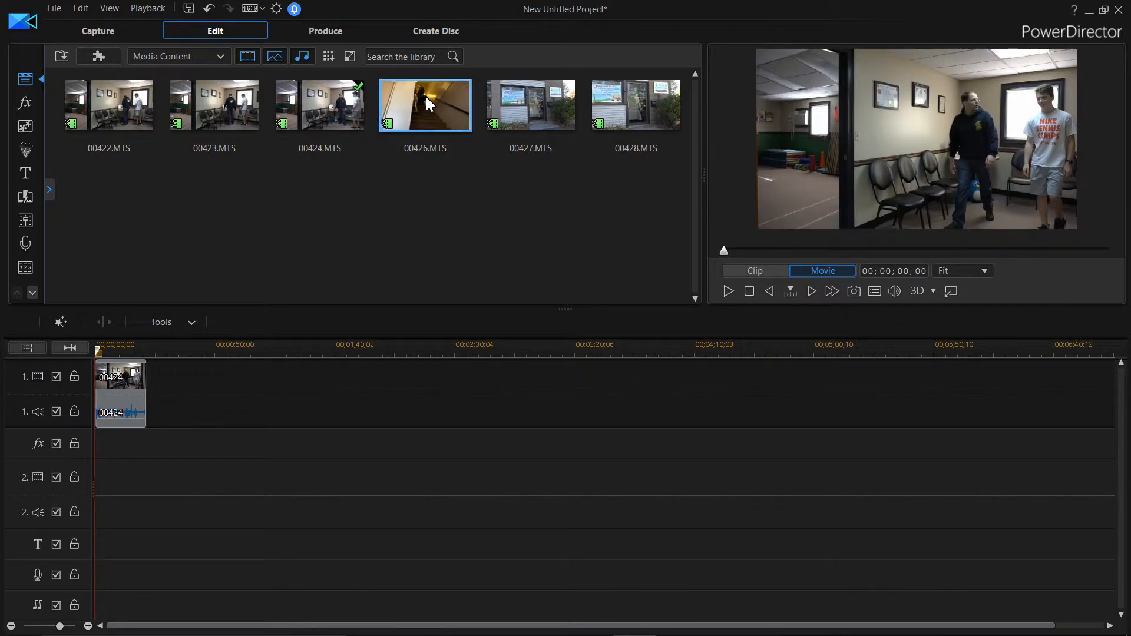
- Place clip 00426 directly after 00424 on the first video track and play into it up to 00;00;22;17
drag(426, 97, 146, 381)
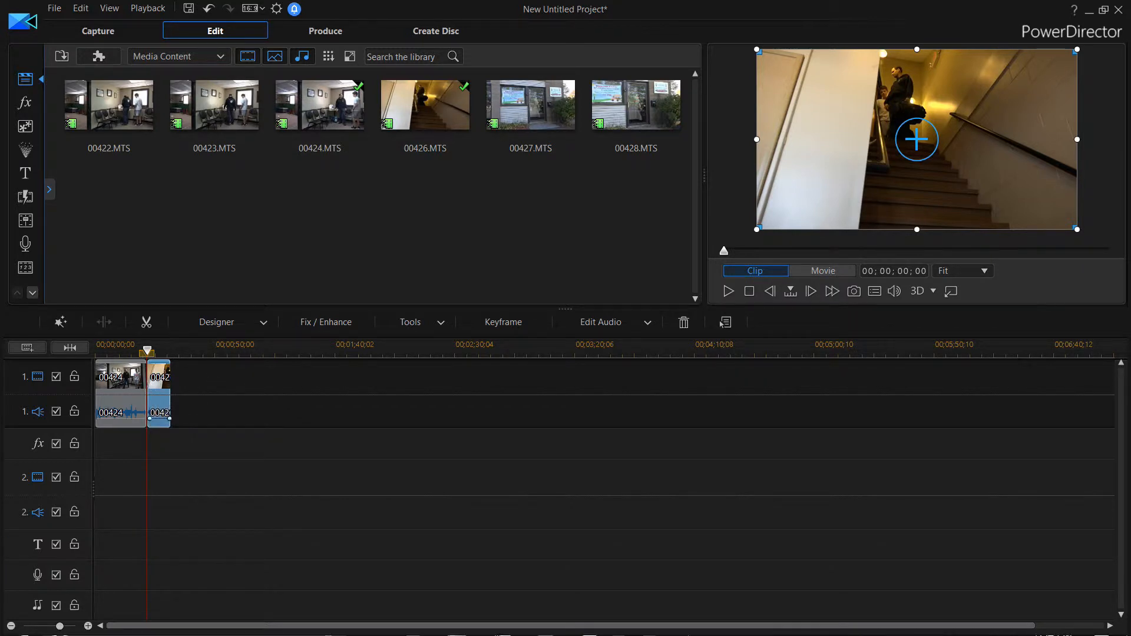
drag(64, 626, 62, 626)
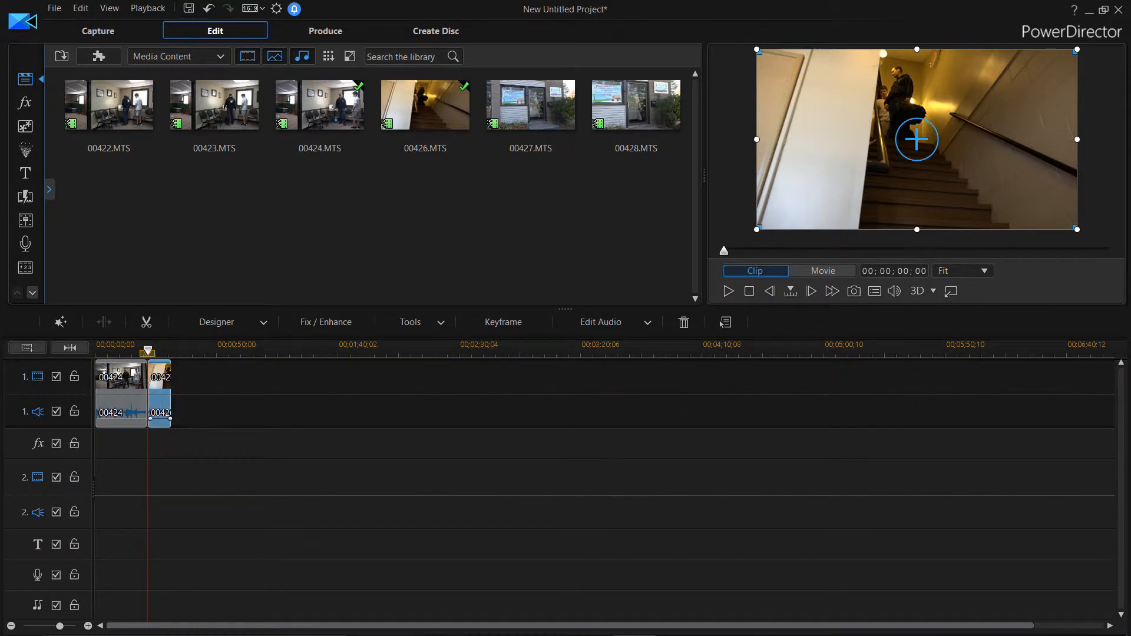
drag(60, 626, 56, 626)
drag(64, 627, 65, 626)
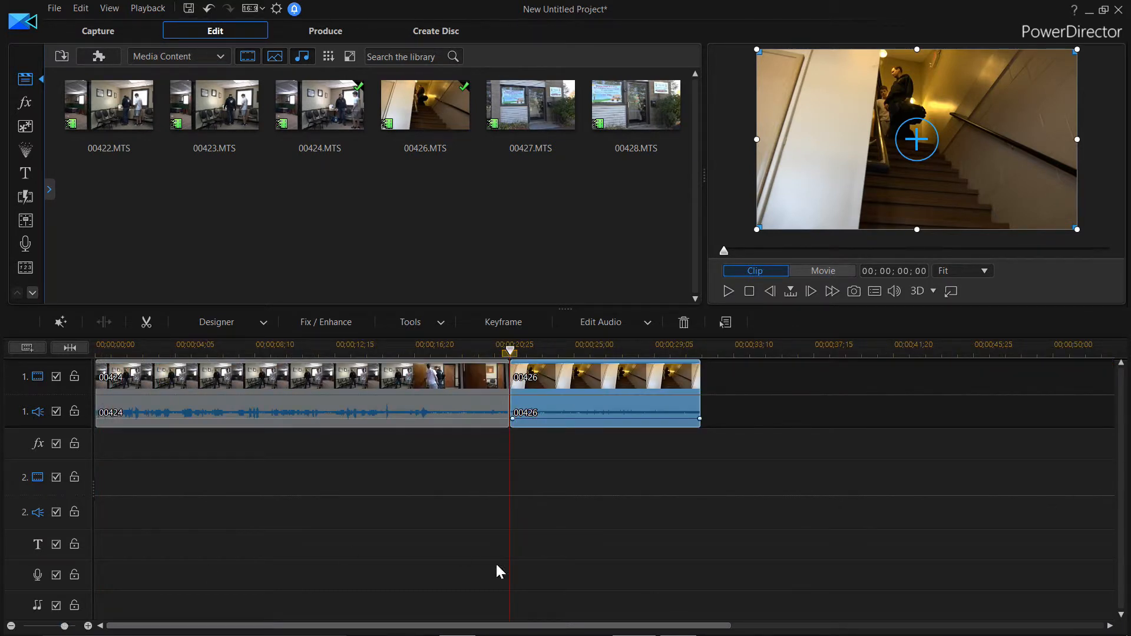
click(556, 370)
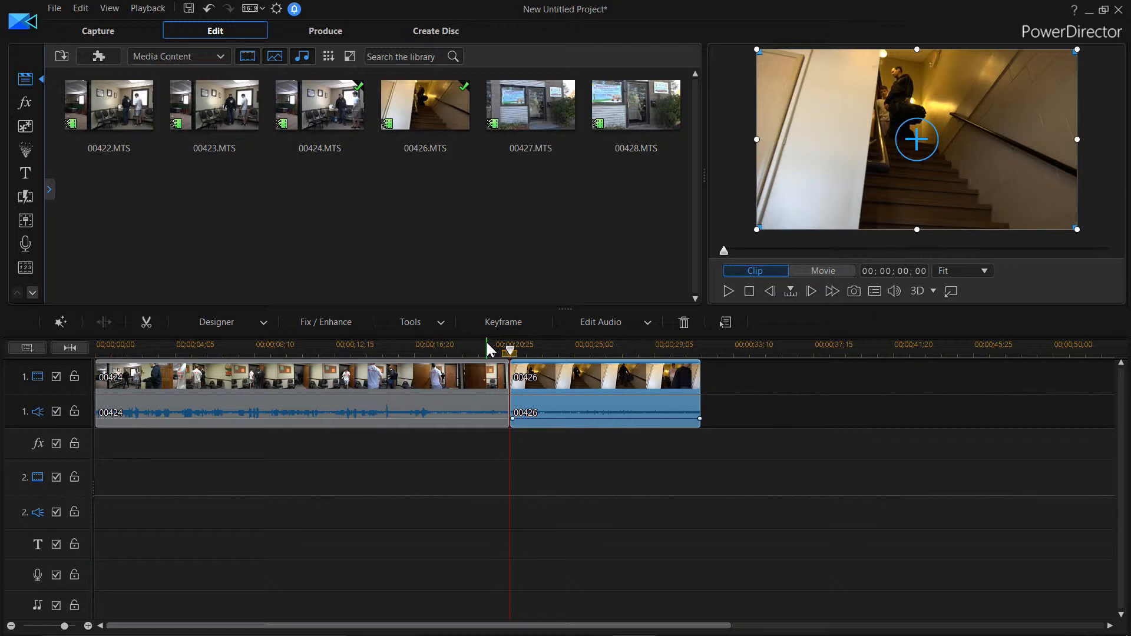
key(space)
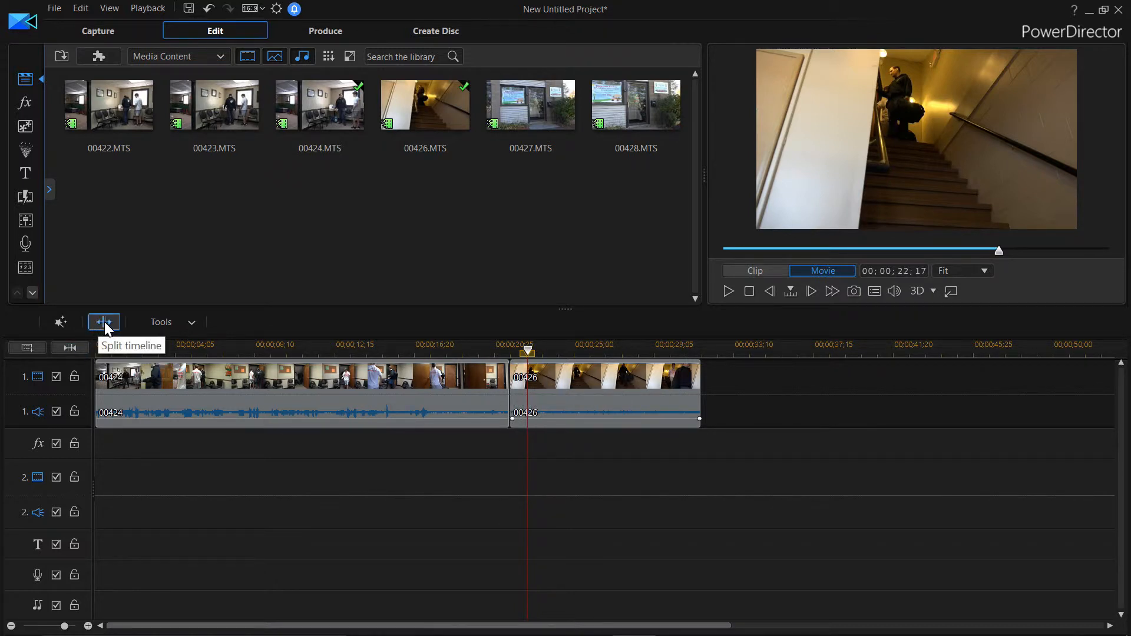
- Add clip 00423 to the second video track and delete it again
click(543, 374)
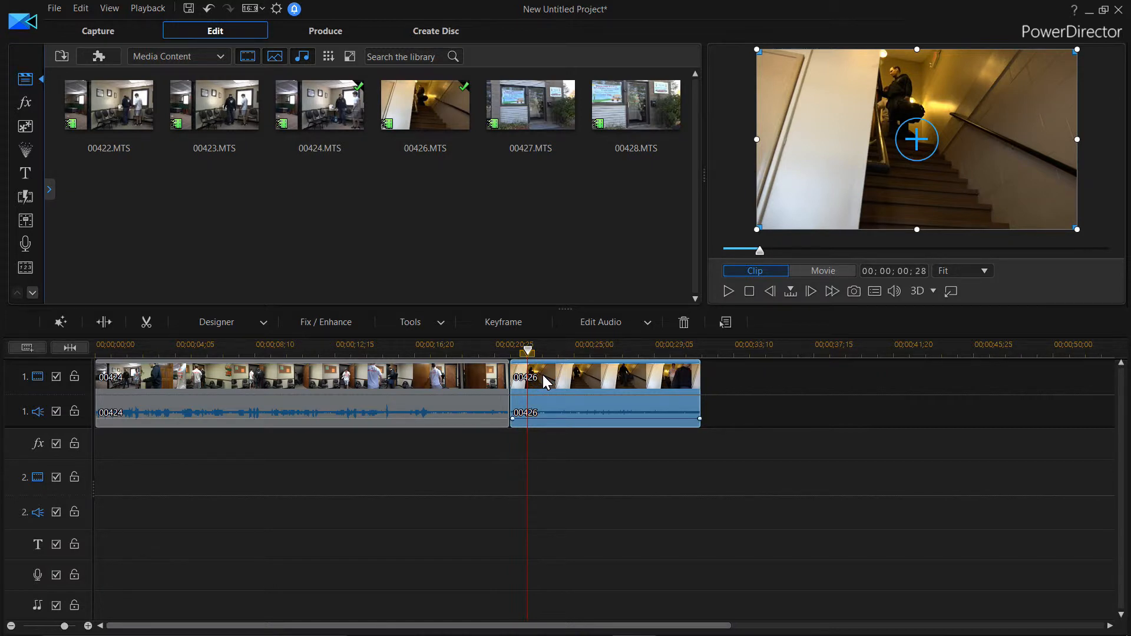
drag(217, 93, 215, 475)
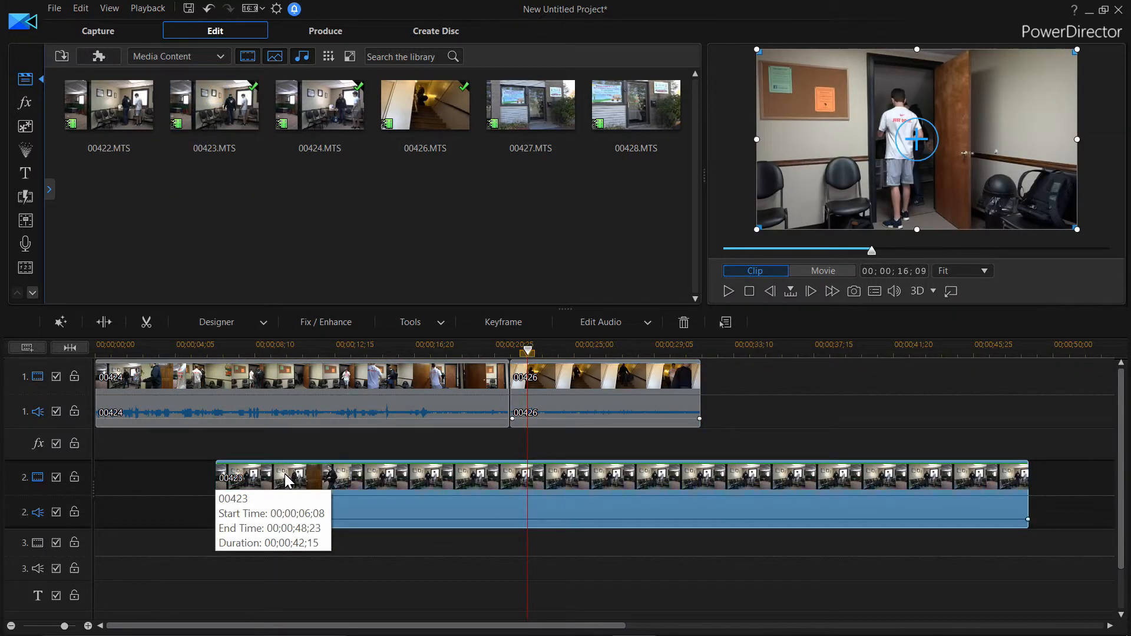
key(Delete)
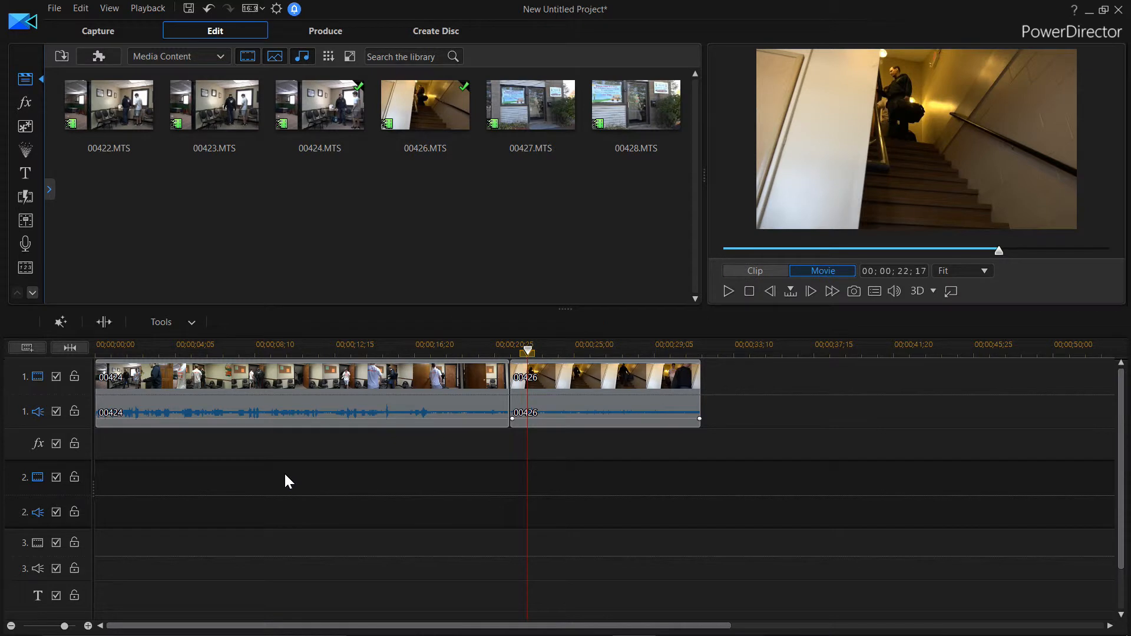
click(558, 376)
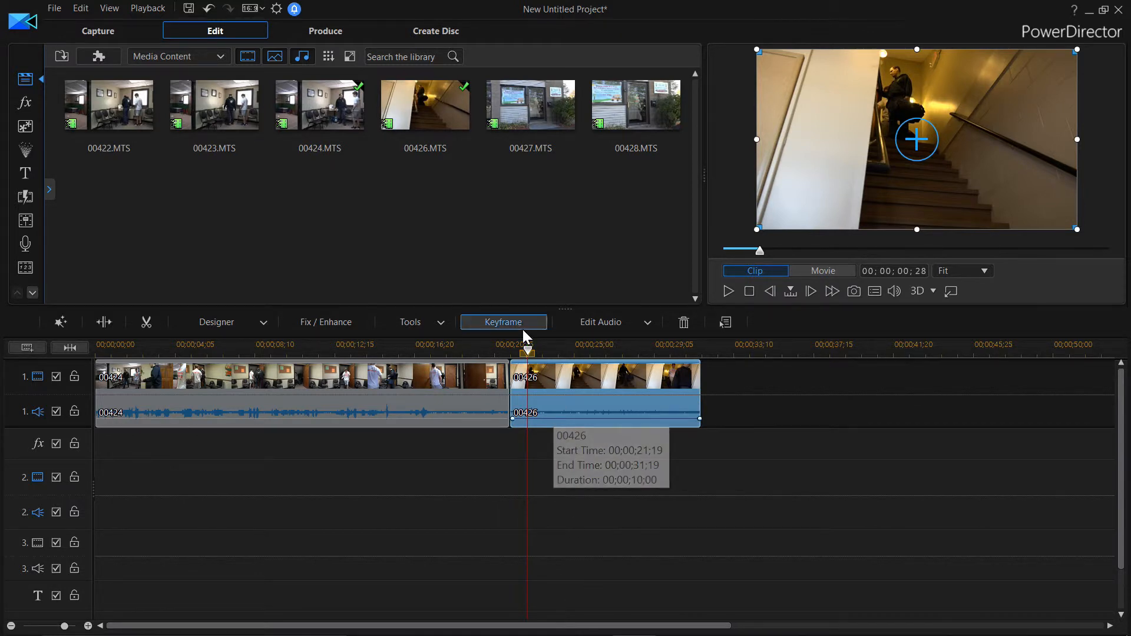
click(807, 277)
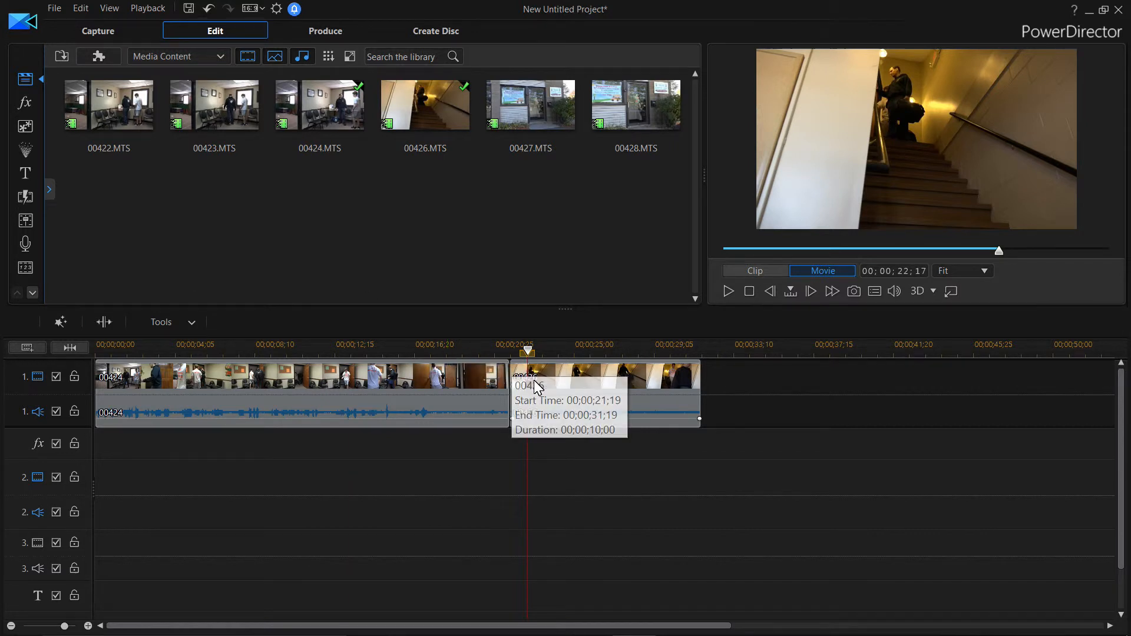
- Split clip 00426 at 00;00;22;17 and remove the short piece before the cut, filling the gap
click(553, 377)
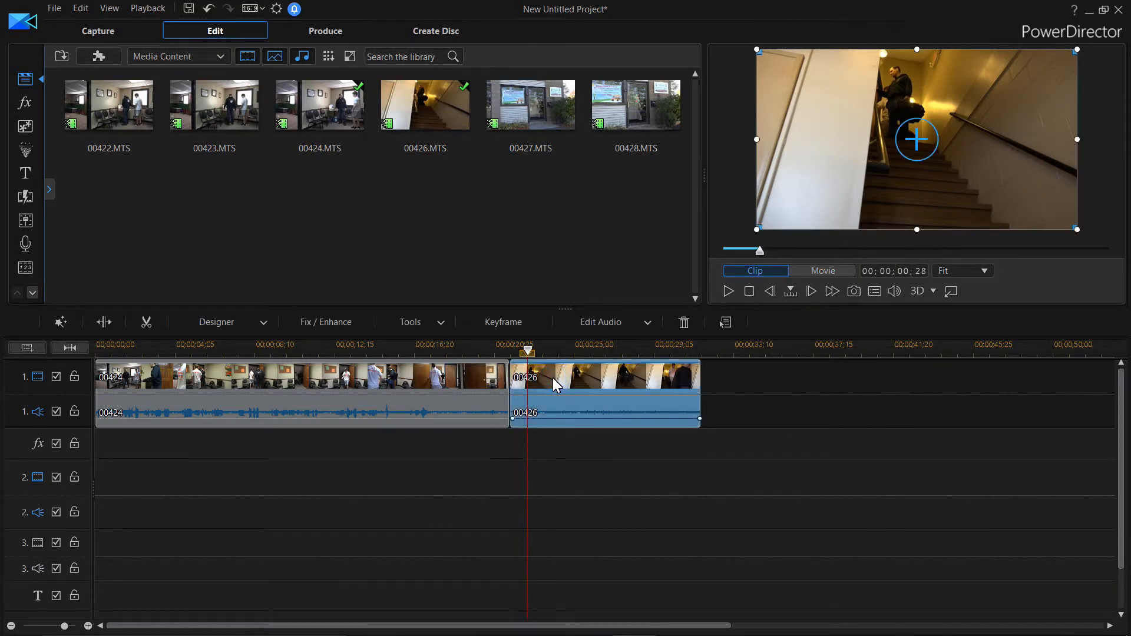
click(100, 322)
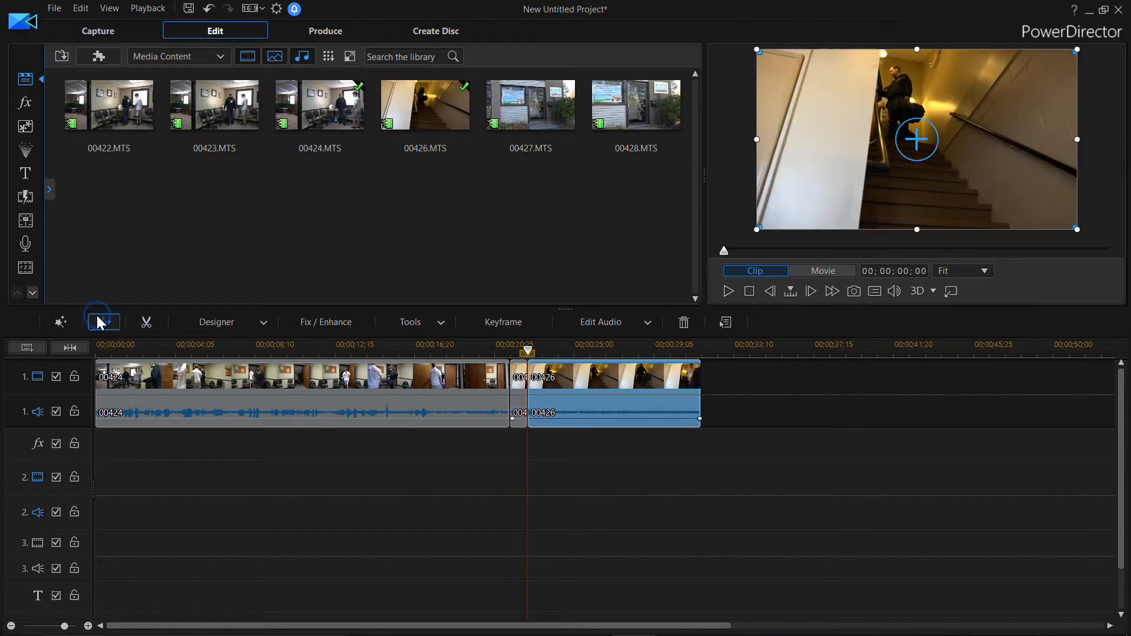
click(518, 380)
key(Delete)
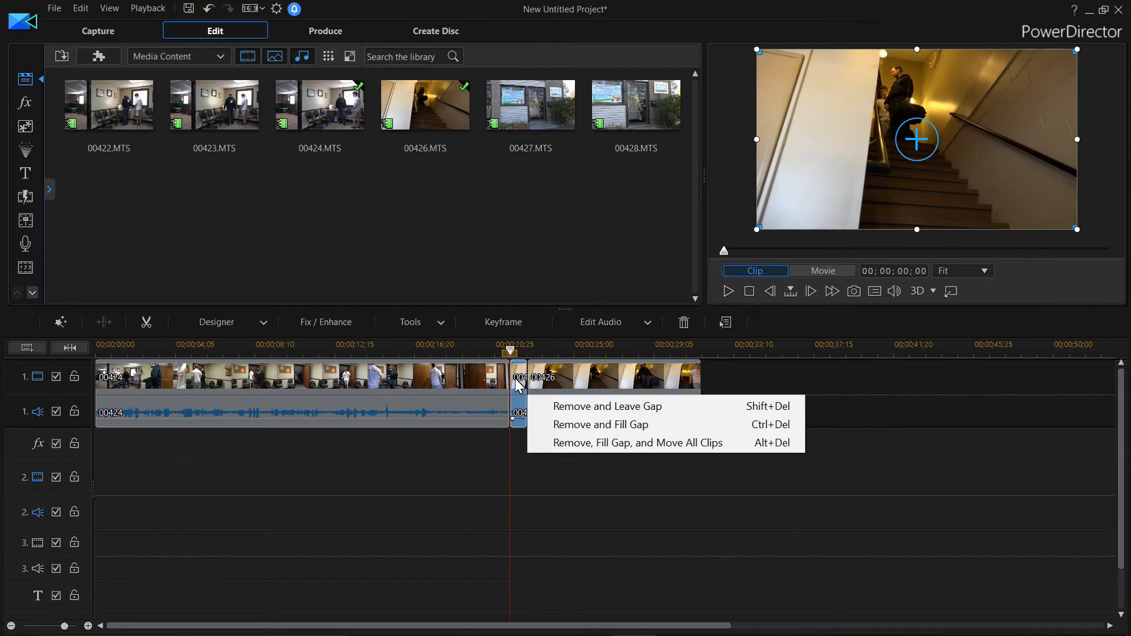
click(572, 424)
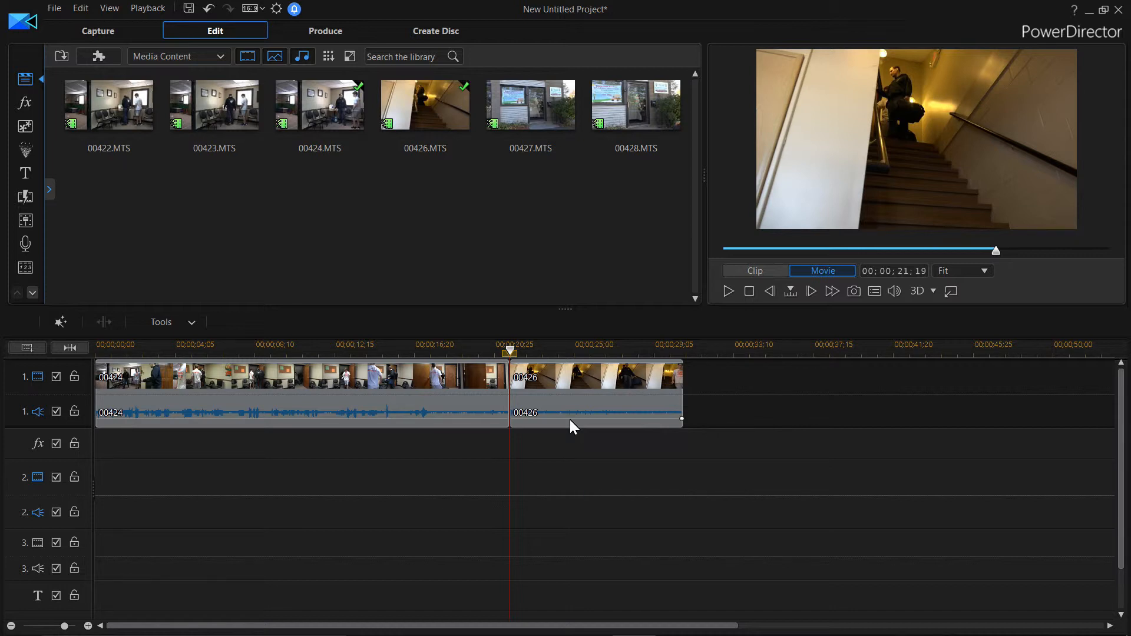
- Play the transition from clip 00424 into 00426 in the full-screen movie preview, starting around 00;00;20;11
click(472, 346)
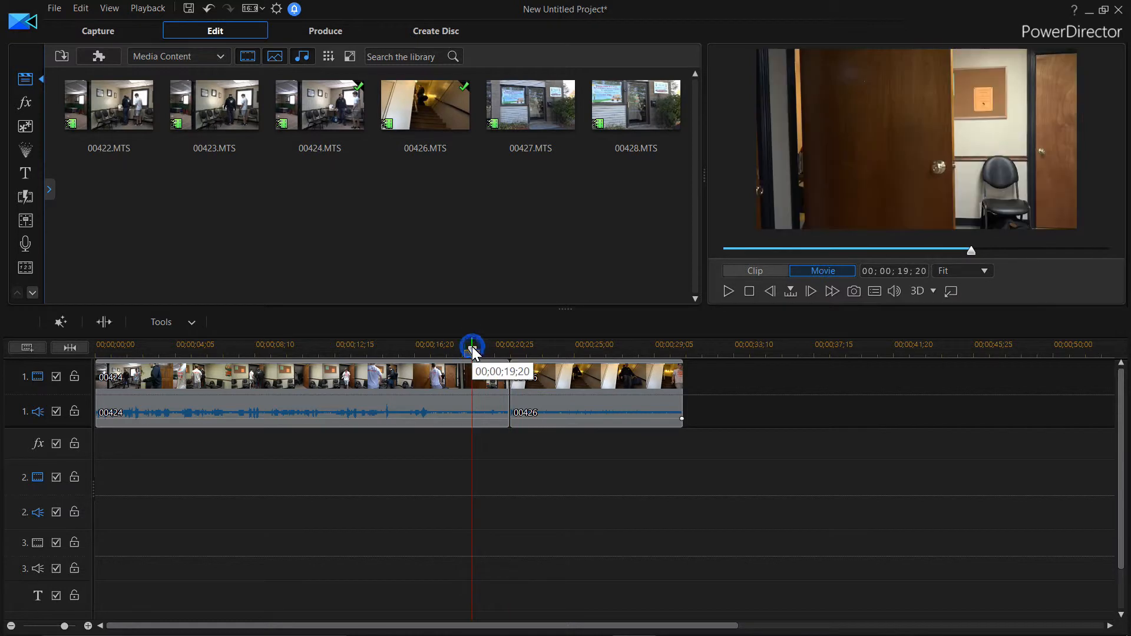
click(539, 355)
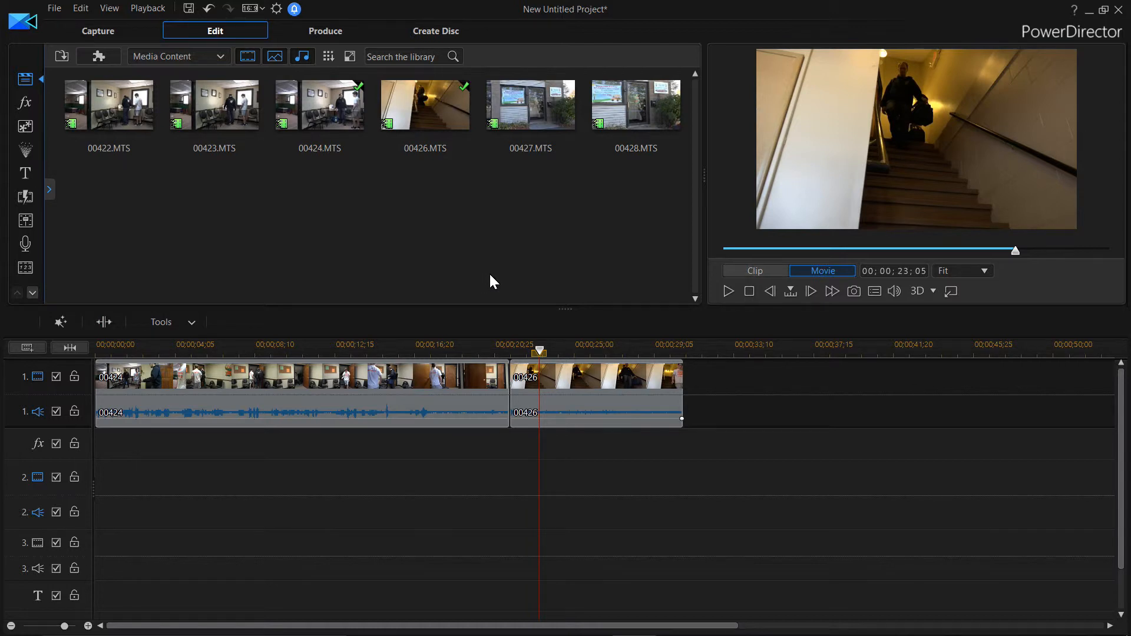
click(485, 343)
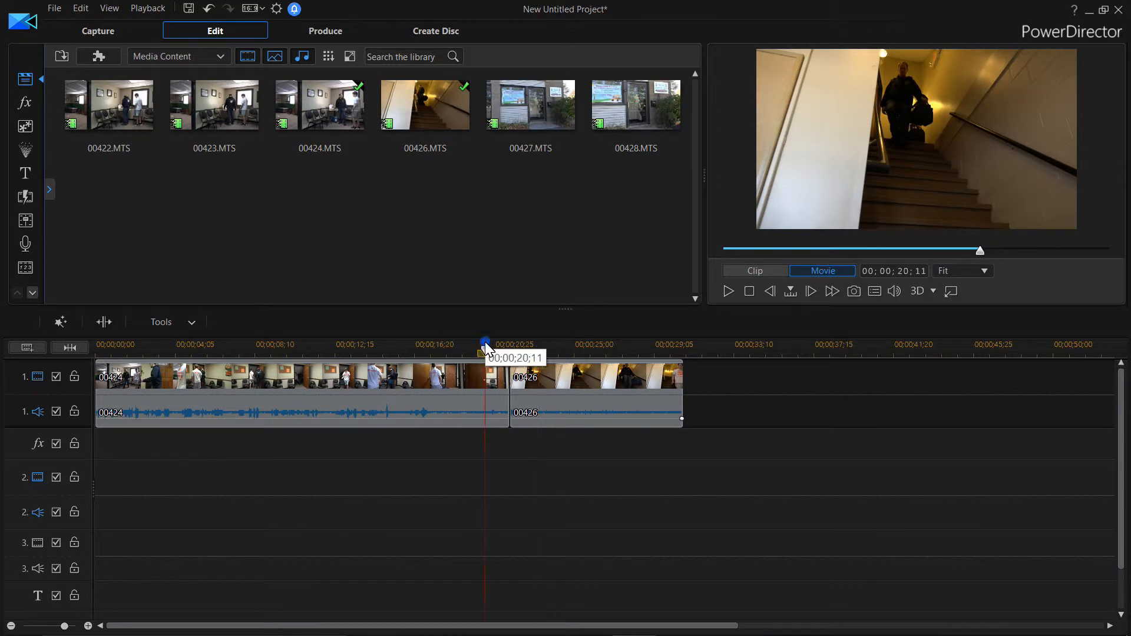
click(823, 270)
double_click(910, 158)
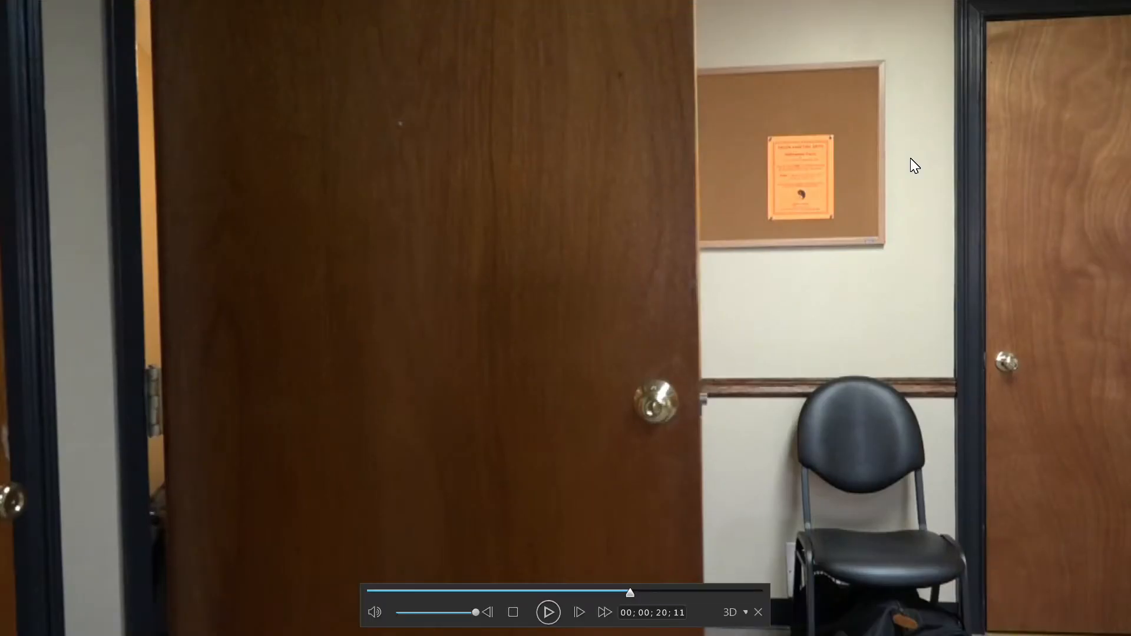
key(space)
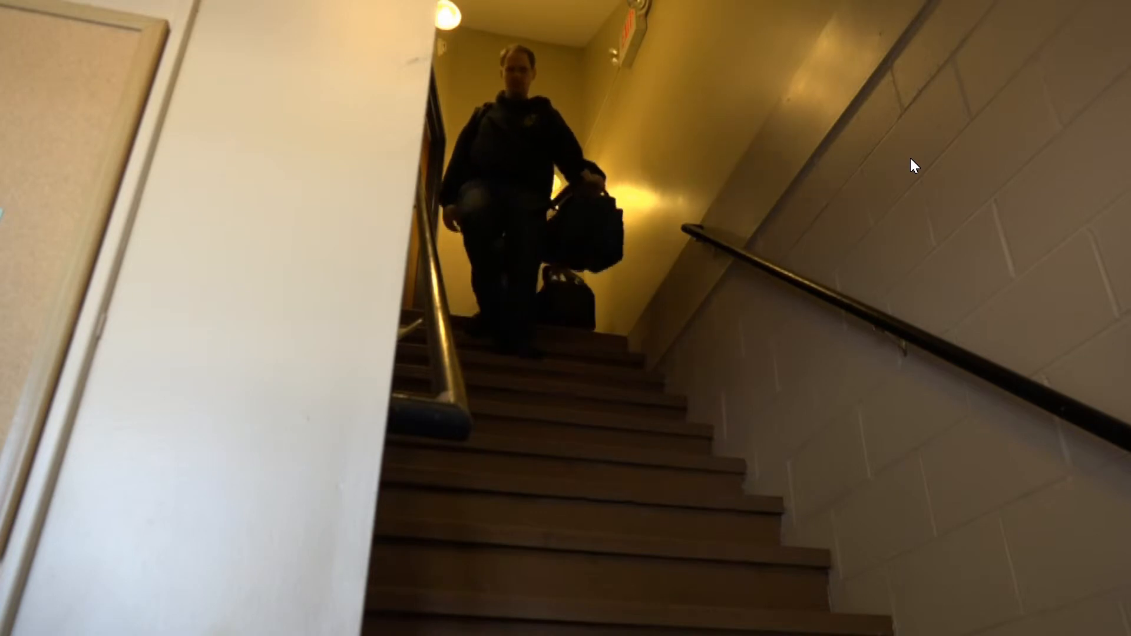
key(space)
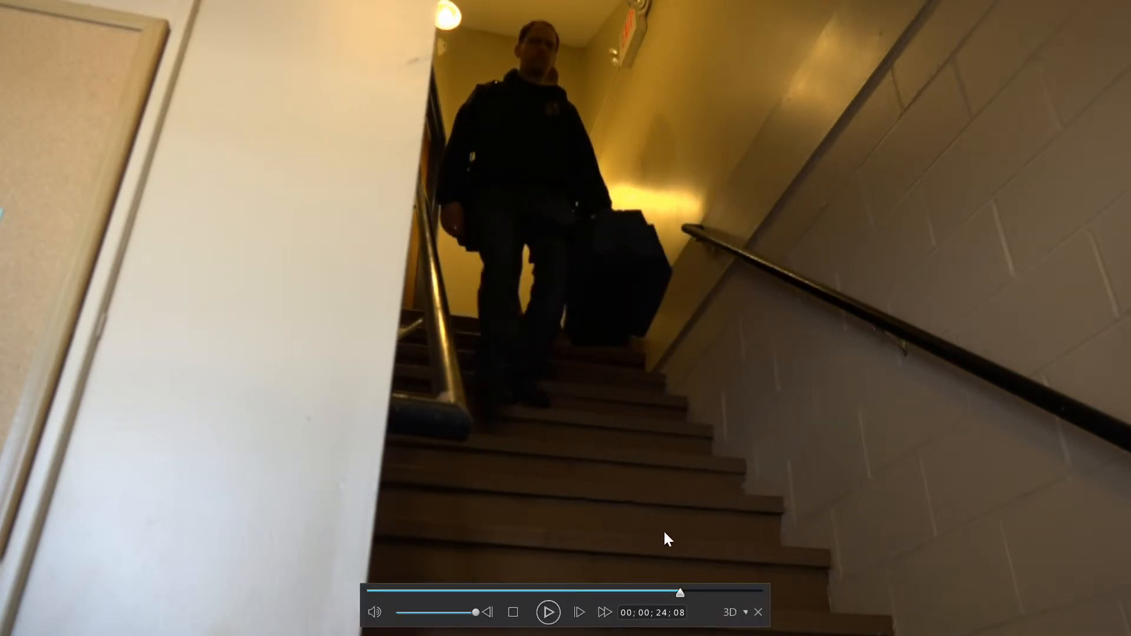
click(654, 590)
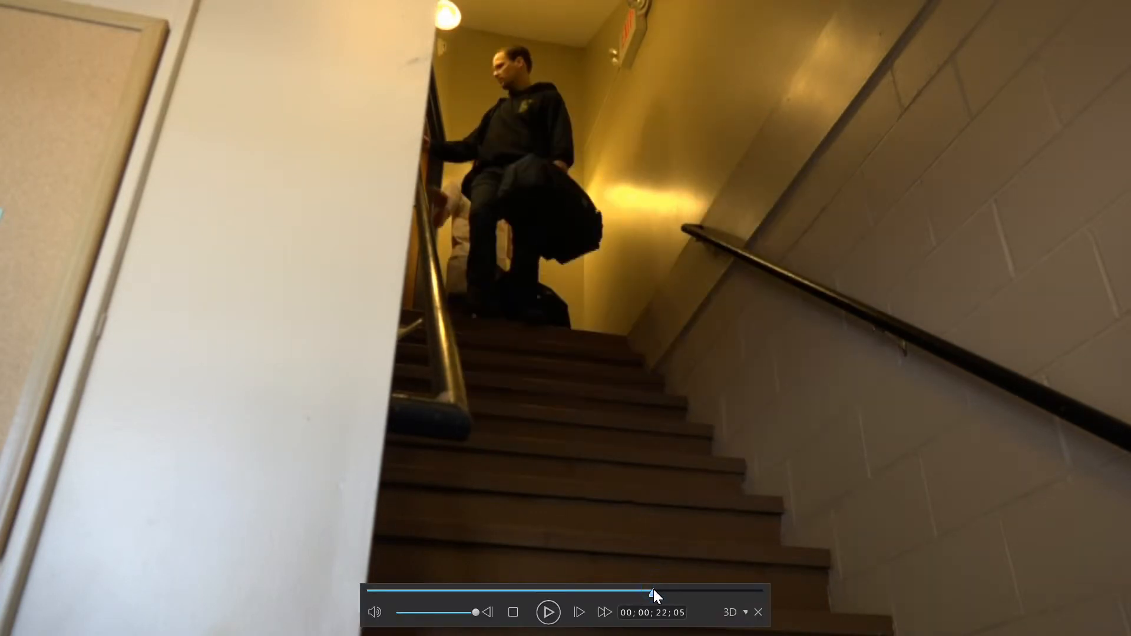
click(631, 590)
key(space)
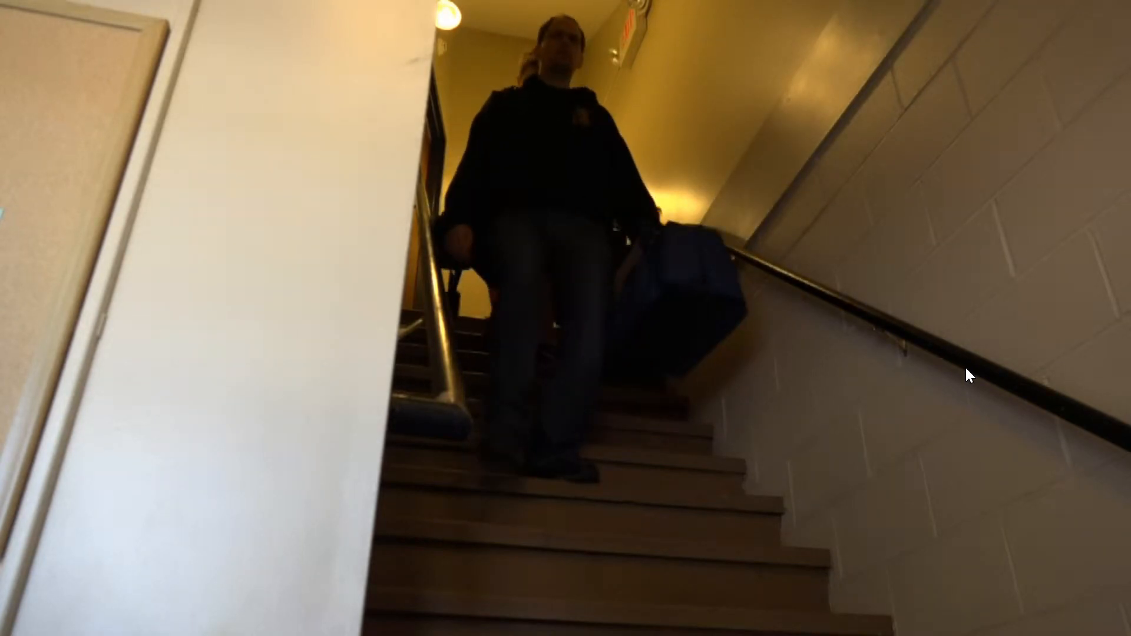
key(Escape)
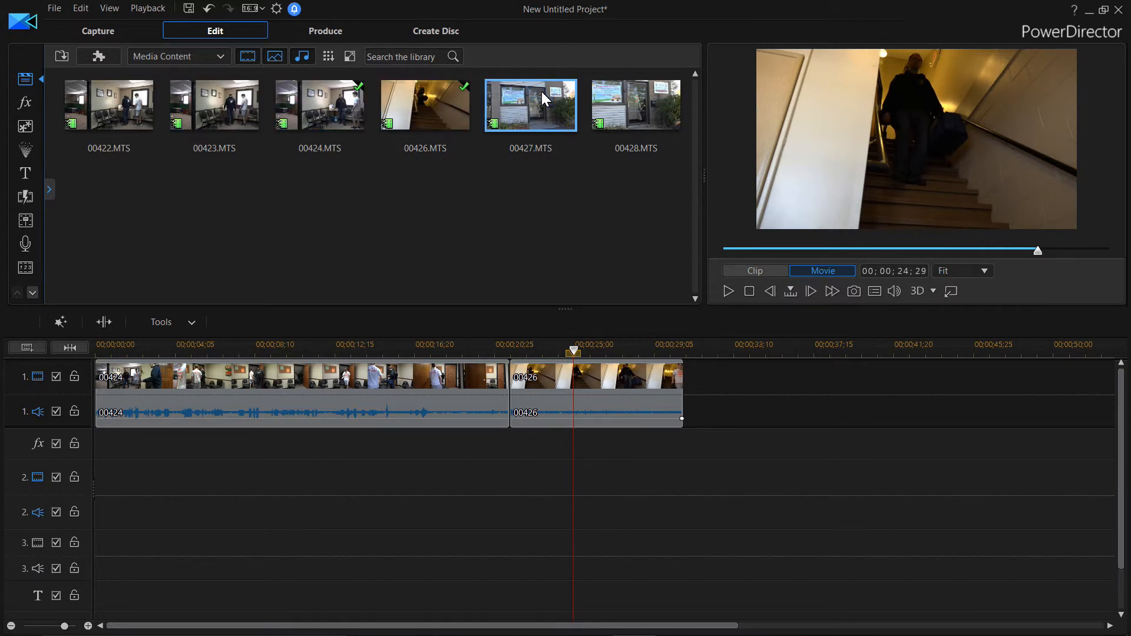
- Place clip 00428 directly after 00426 on the first video track and play across the join between them
drag(652, 100, 686, 368)
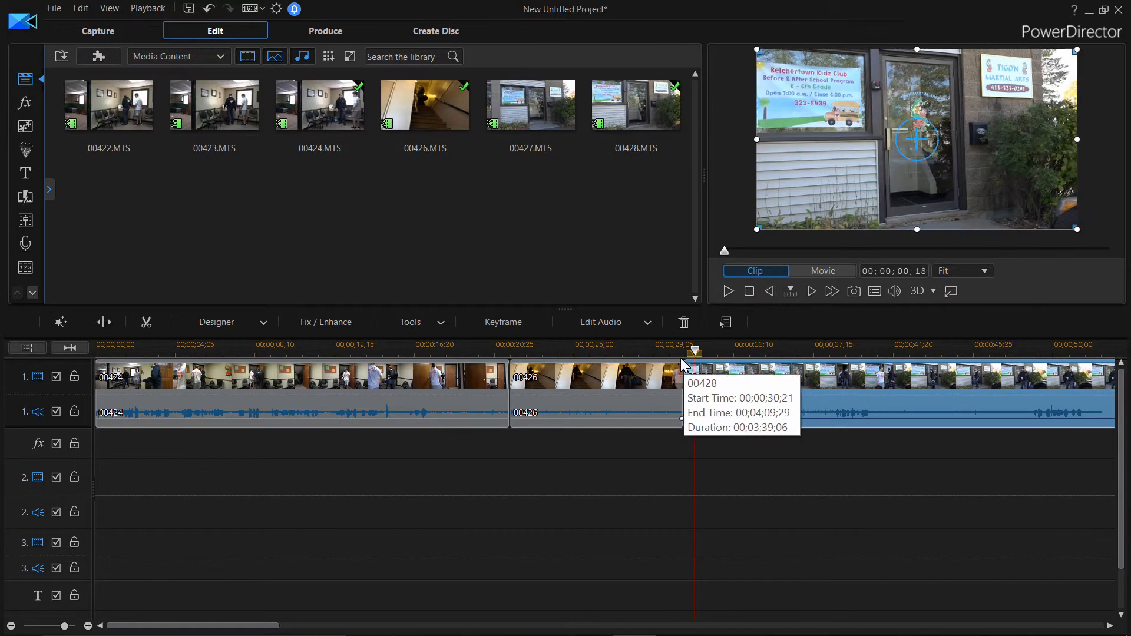
click(672, 347)
key(space)
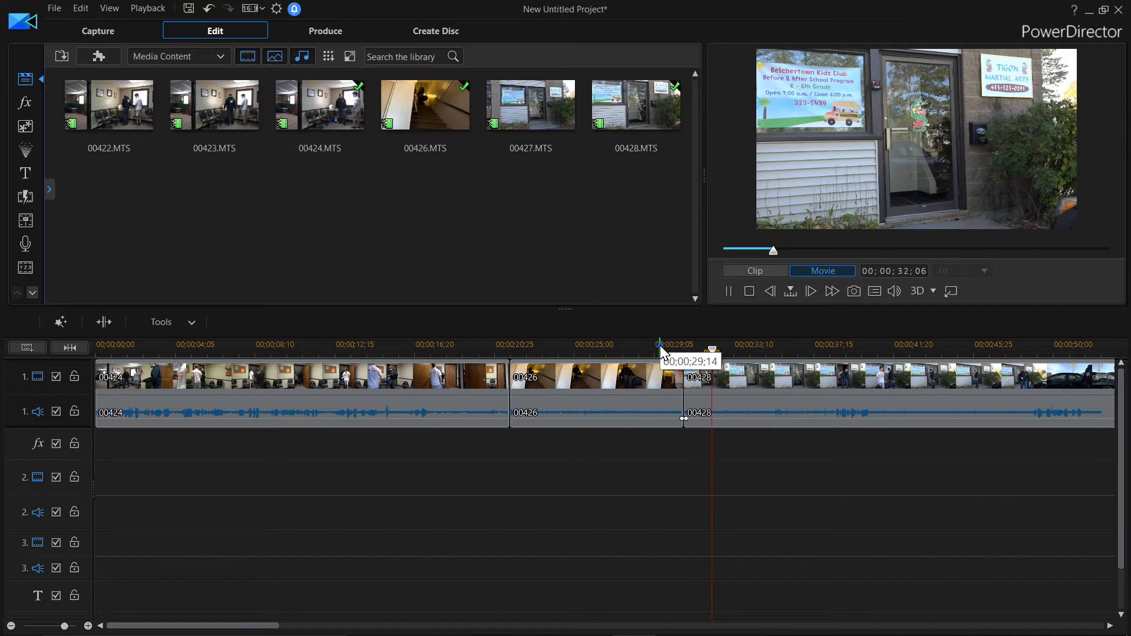
click(660, 345)
key(space)
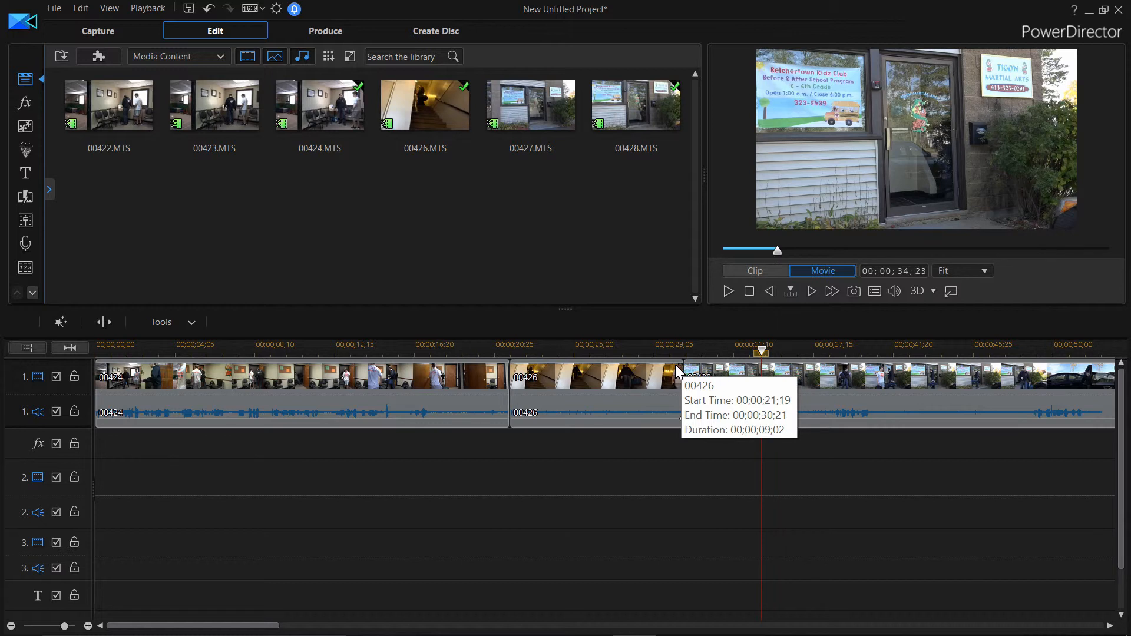
- Split clip 00428 at 00;00;33;25, check the frames after the cut, and remove the piece before it, filling the gap
click(743, 346)
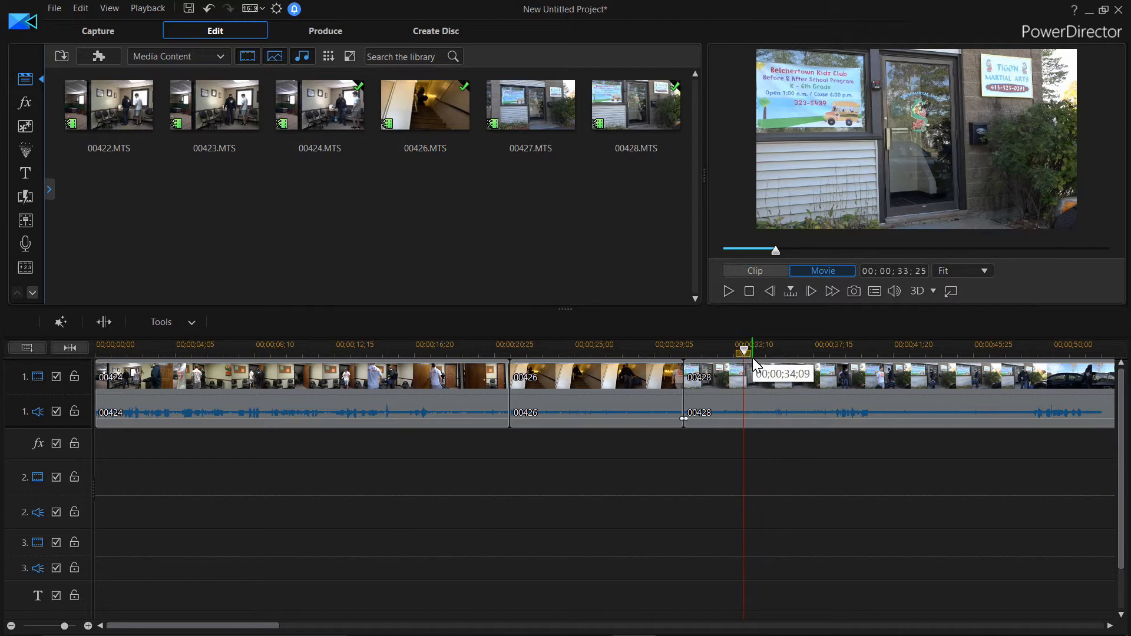
click(767, 379)
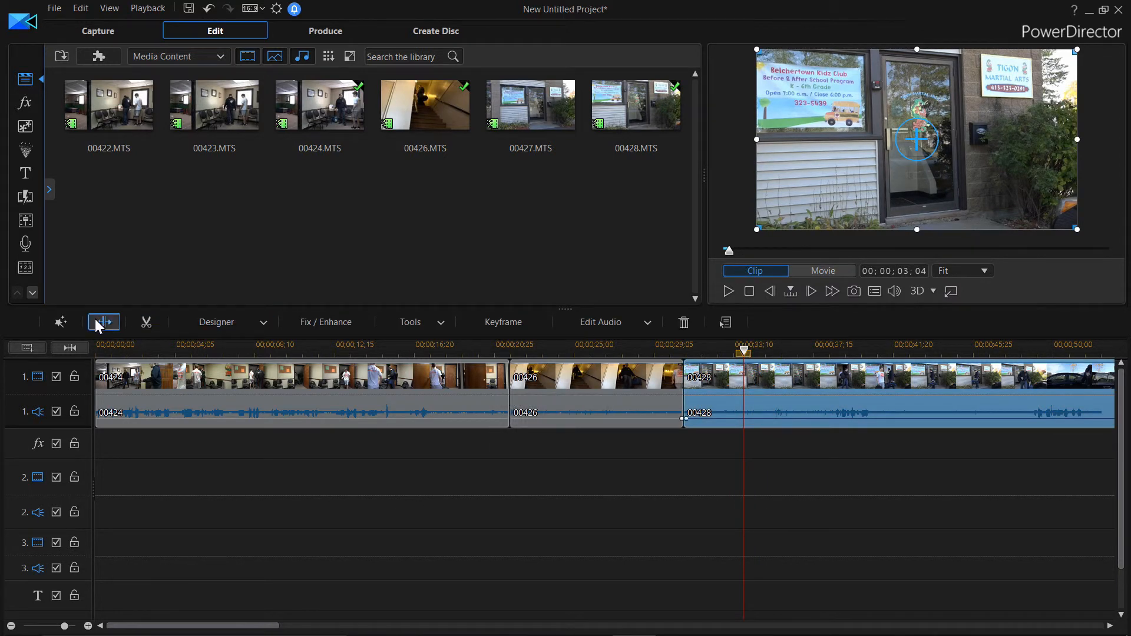
click(103, 323)
key(space)
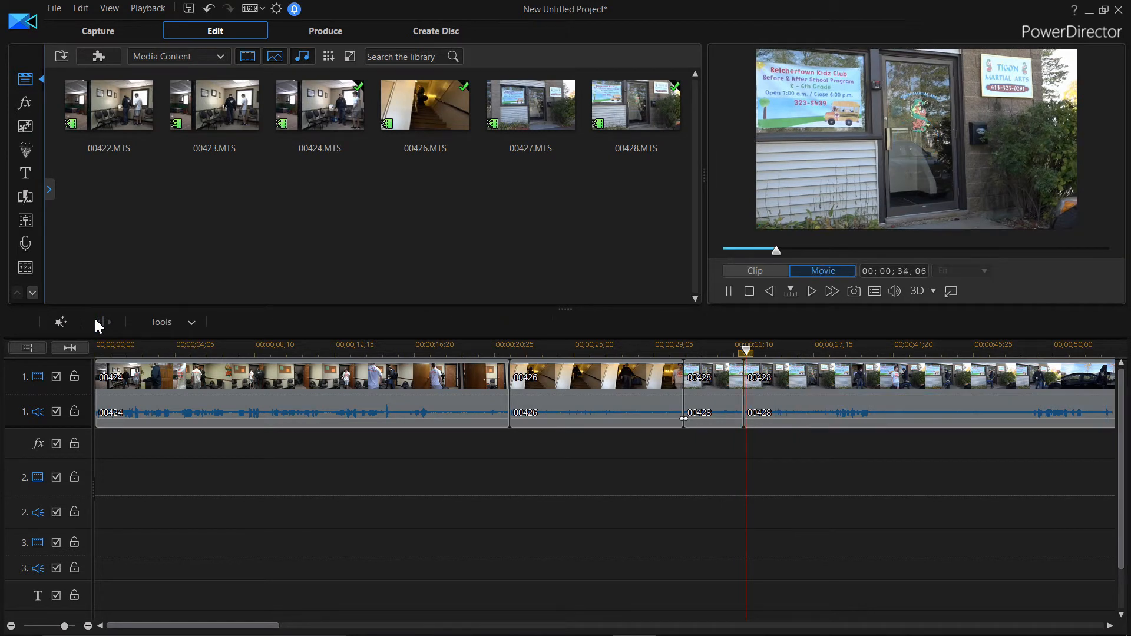
key(space)
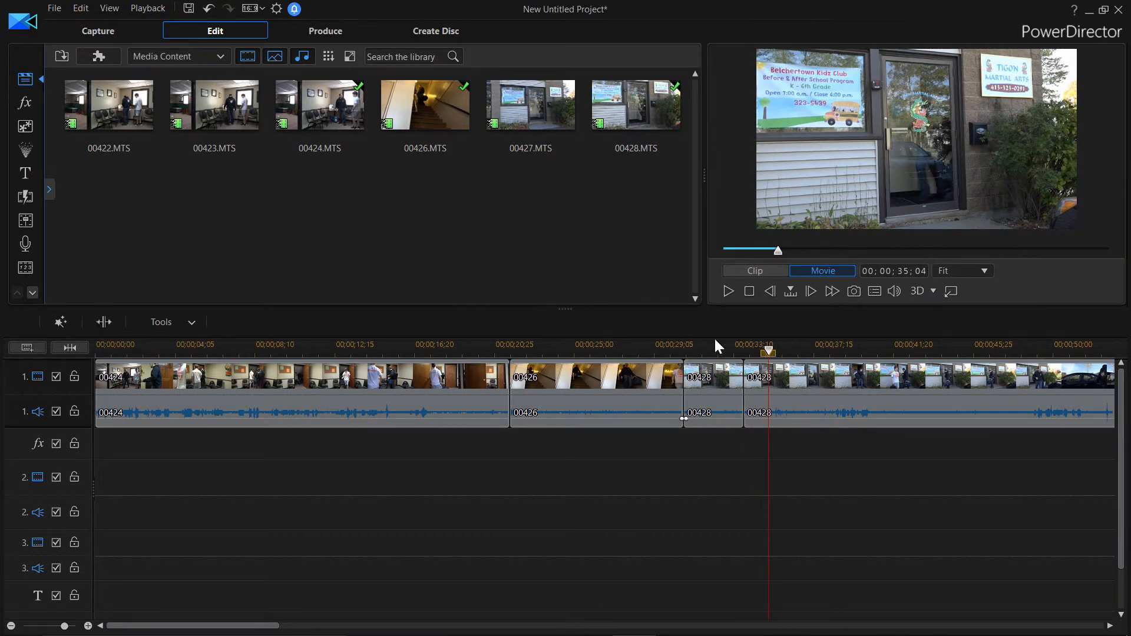
click(711, 378)
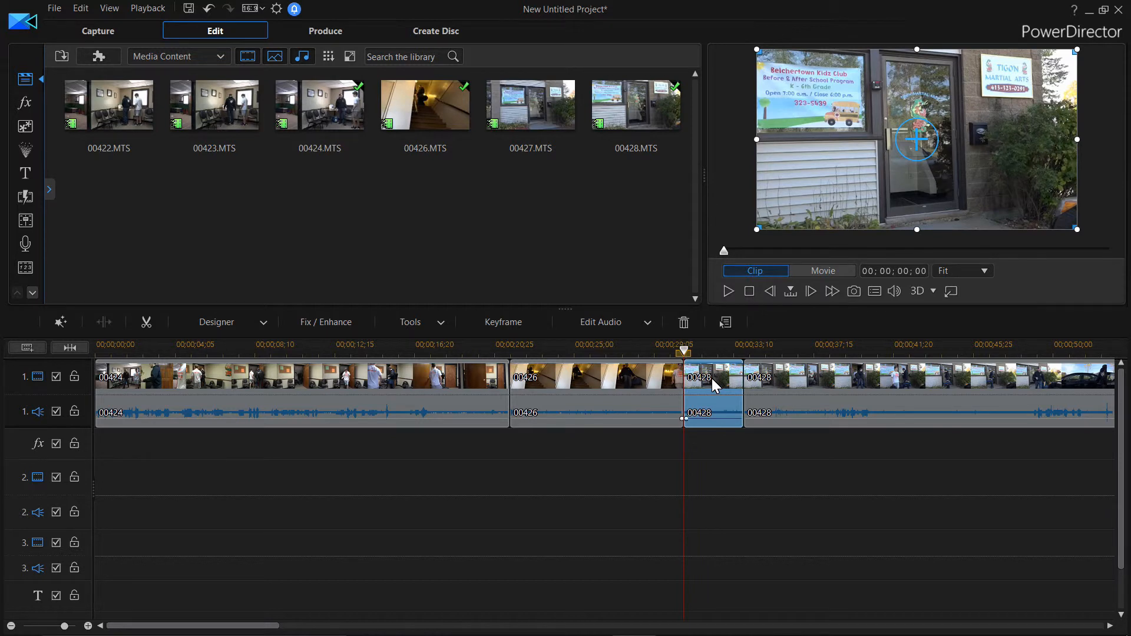
key(Delete)
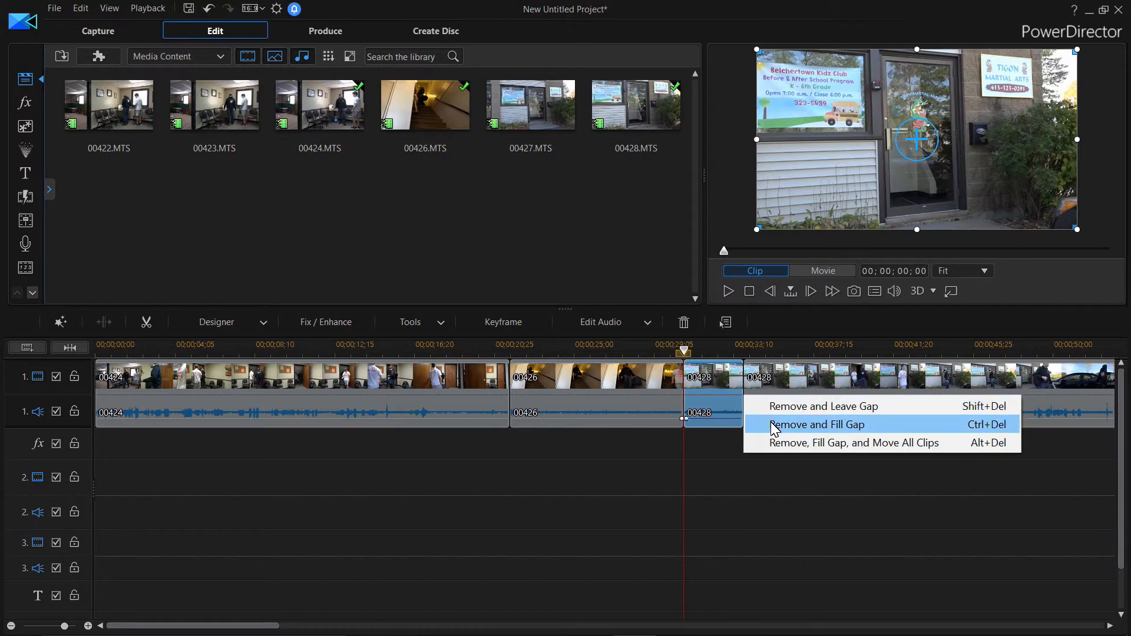
click(772, 425)
- Play the end of clip 00426 from 00;00;29;00 and split the clip at 00;00;29;14
click(650, 348)
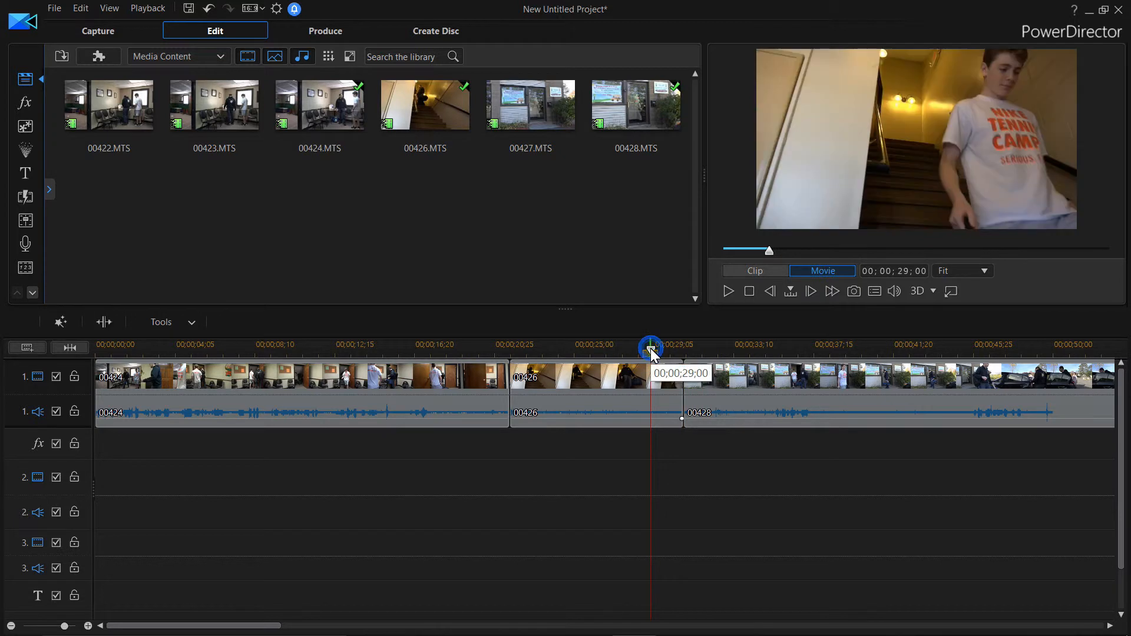
key(space)
key(space)
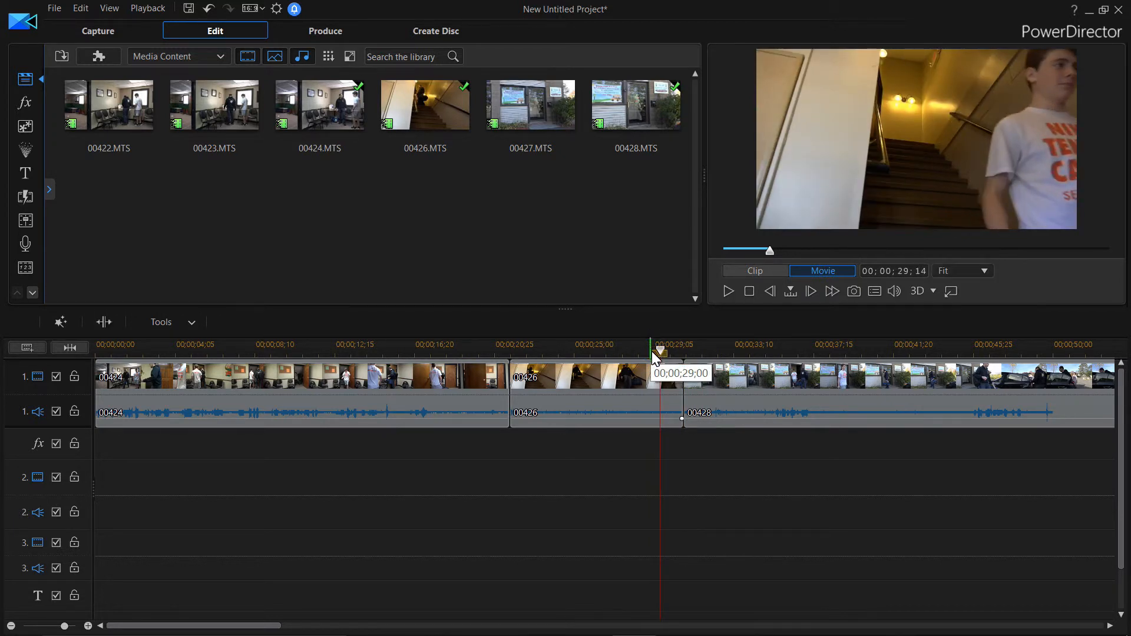
click(105, 321)
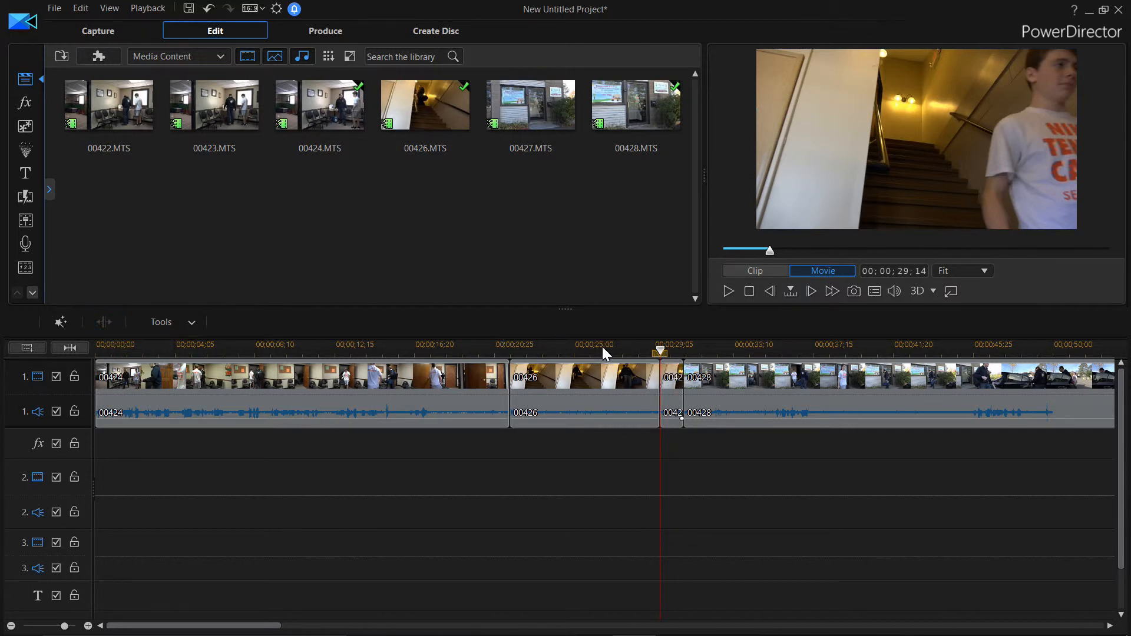
- Remove the short leftover piece of clip 00426 after the split at 00;00;29;14 and fill the gap
click(669, 375)
key(Delete)
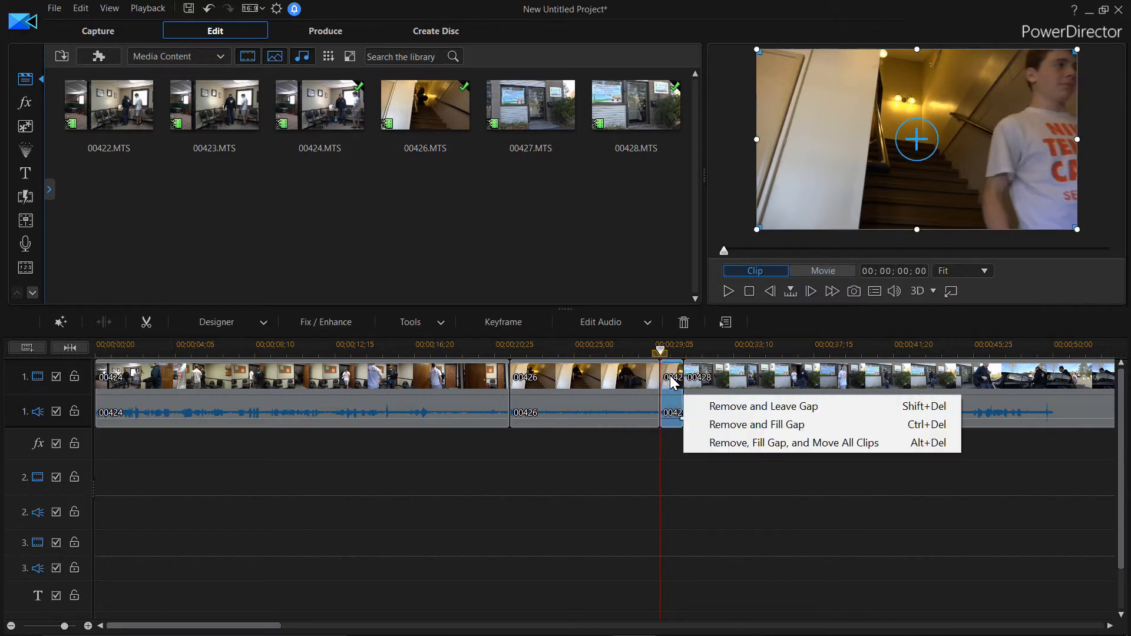
click(699, 424)
- Play the cut from clip 00426 into 00428 in the full-screen movie preview from 00;00;27;27, and dock the preview again
click(629, 348)
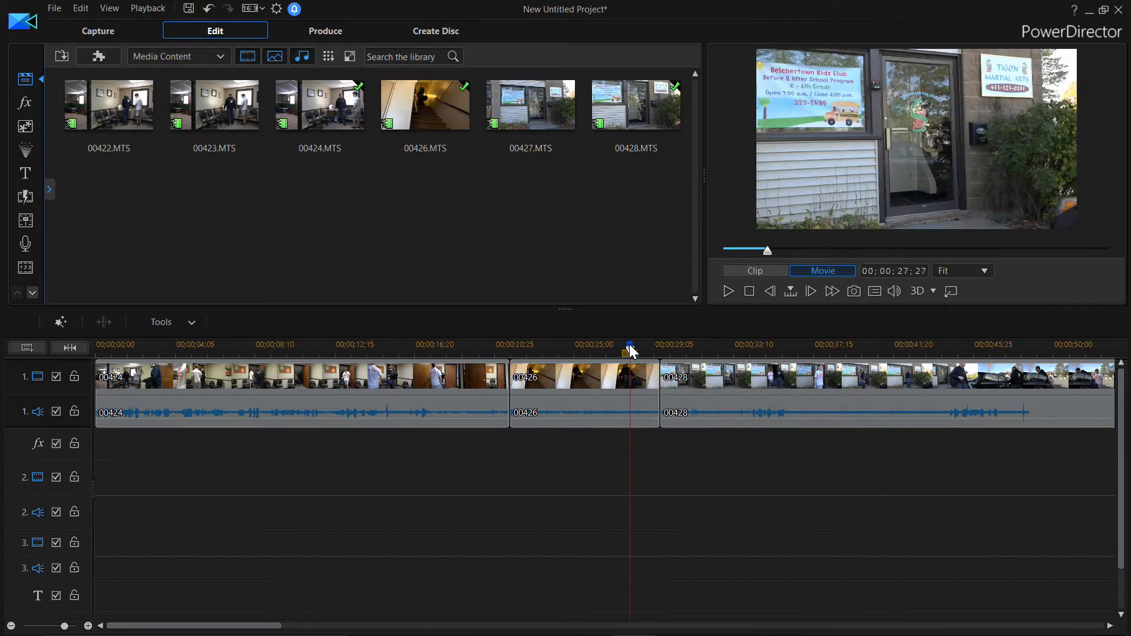
click(951, 290)
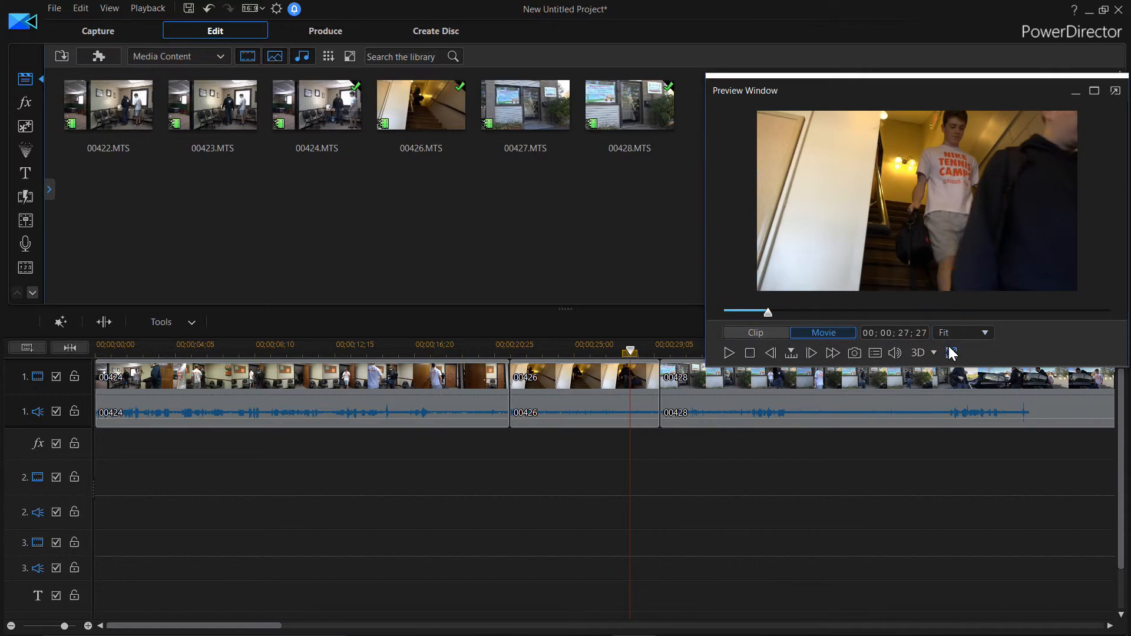
click(950, 353)
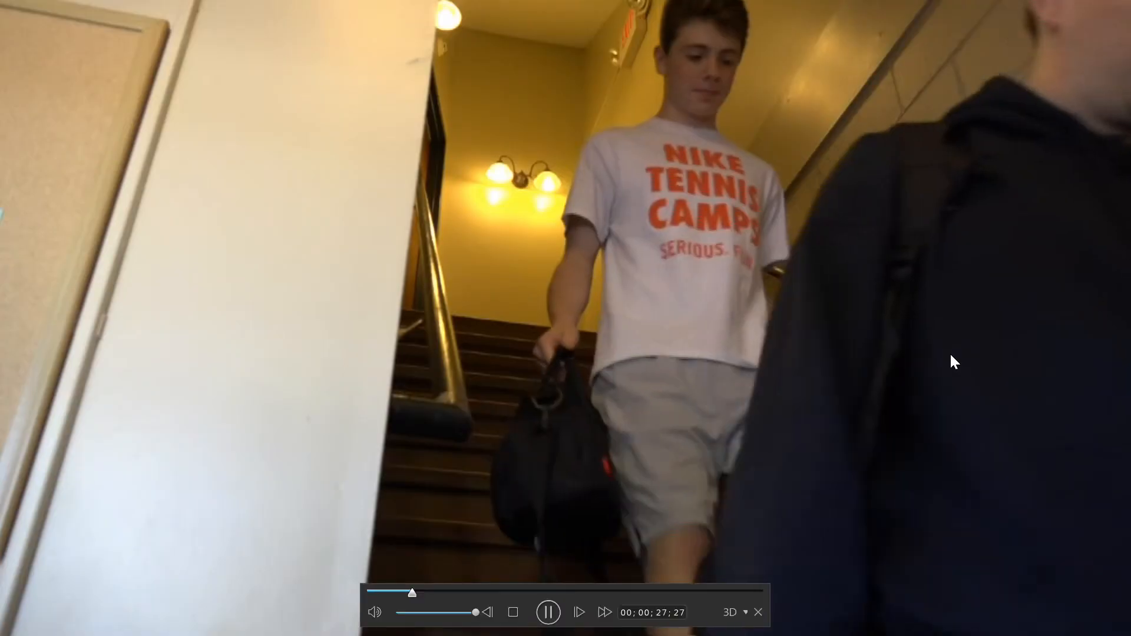
key(space)
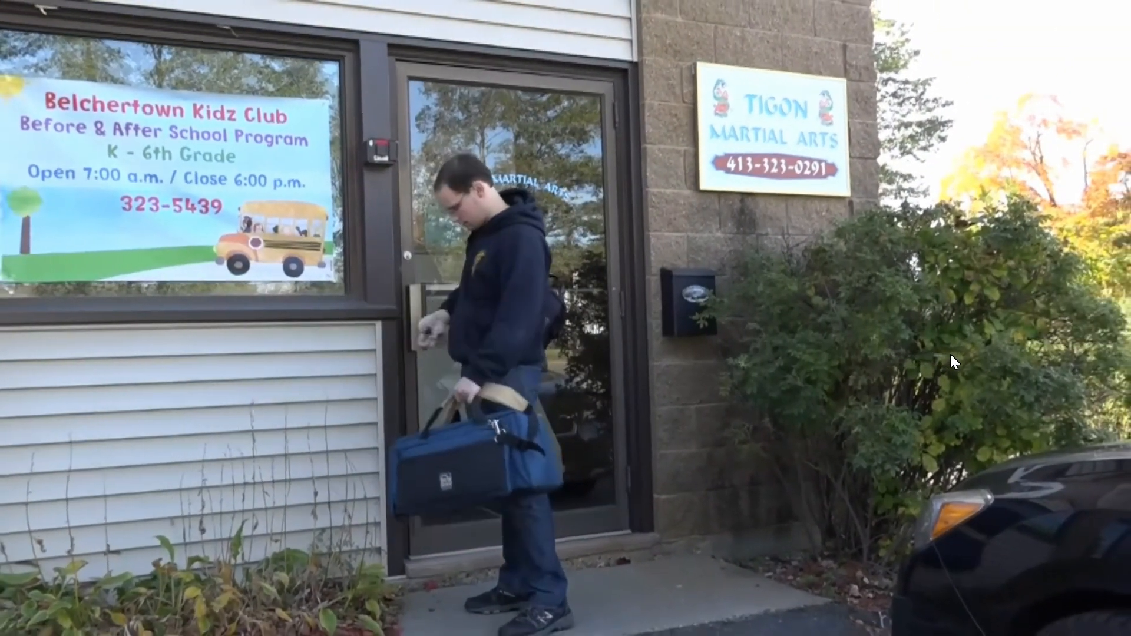
key(Escape)
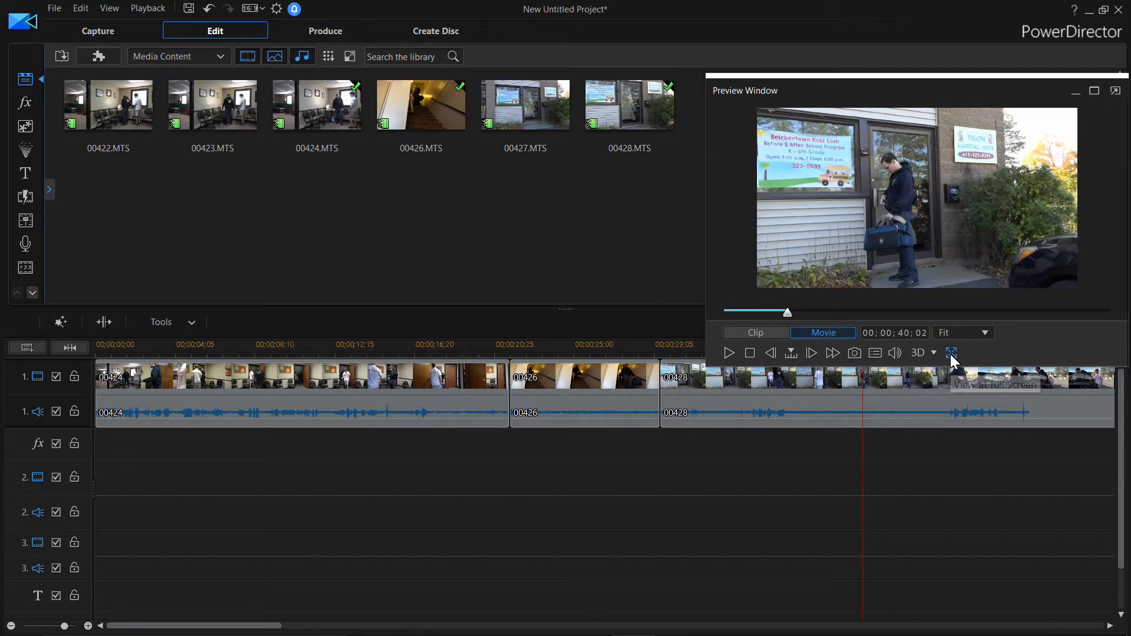
click(1115, 92)
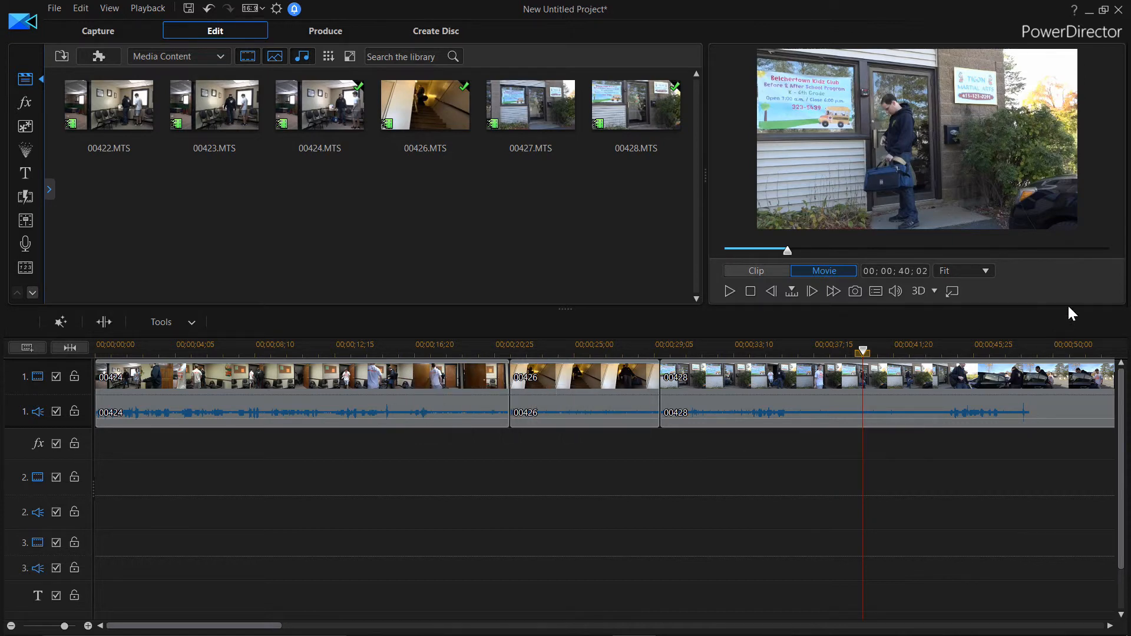
- Skim the later part of the movie around 00;02;59;02 and return the playhead to the beginning
click(1087, 255)
drag(1087, 255, 1002, 254)
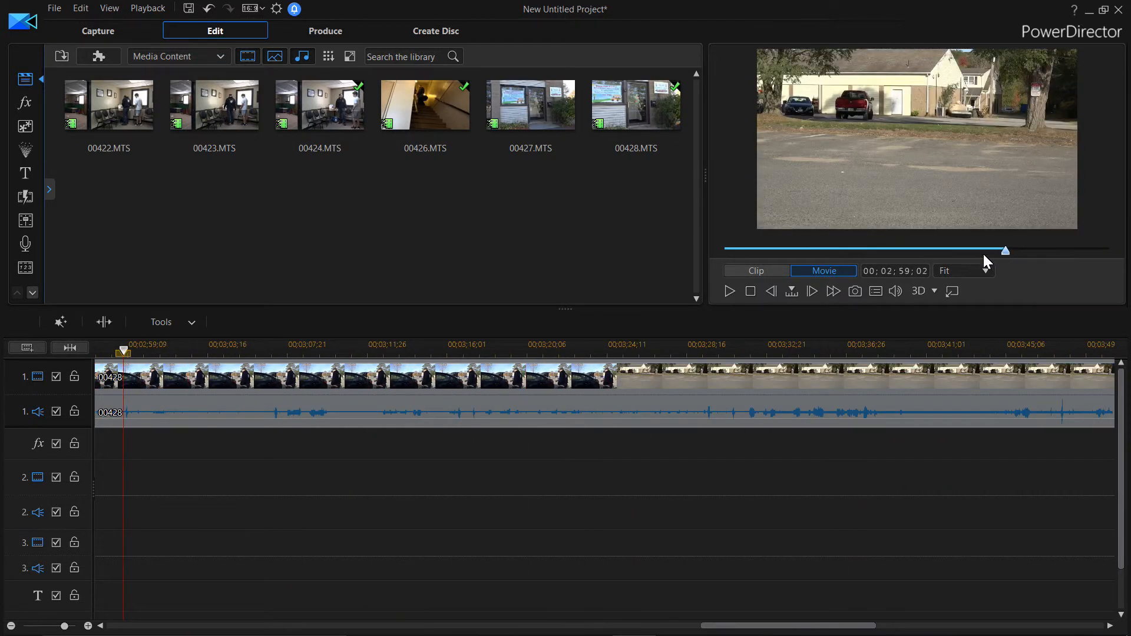
click(729, 248)
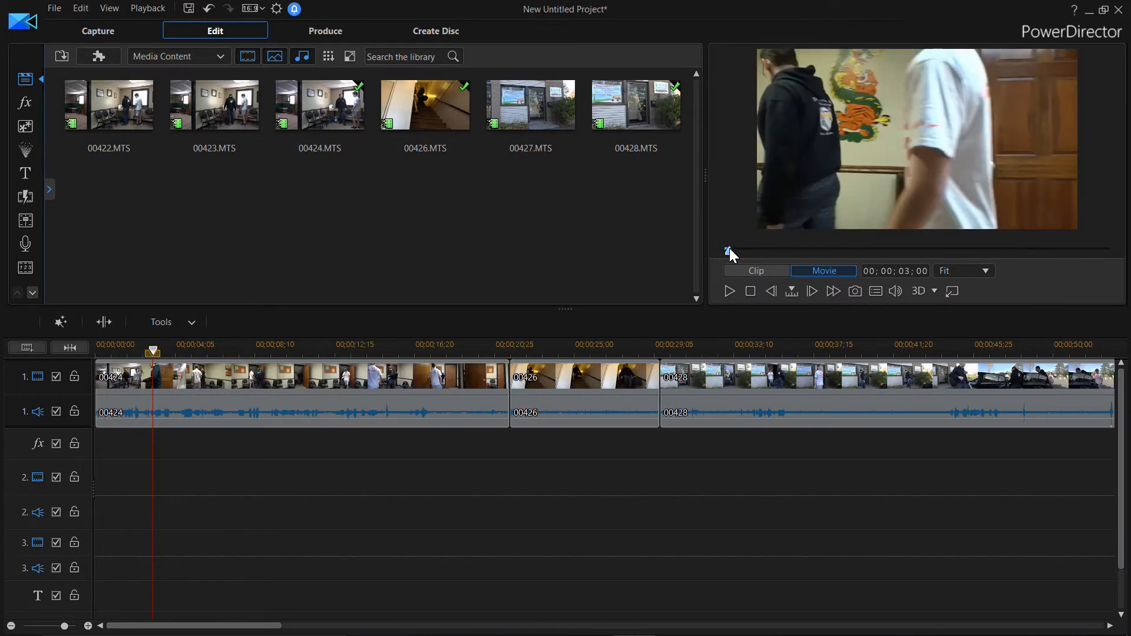
drag(728, 249, 712, 249)
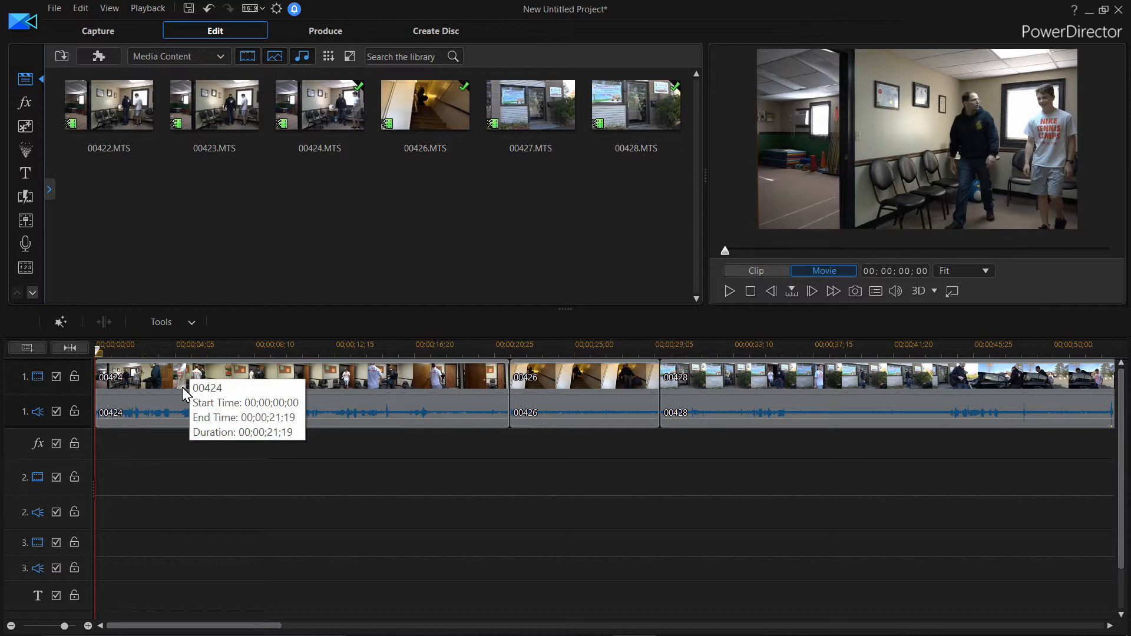
- Set up video production in H.265 HEVC format and review the quality profiles, keeping MPEG-4 1920 x 1080/30p (11 Mbps)
click(328, 33)
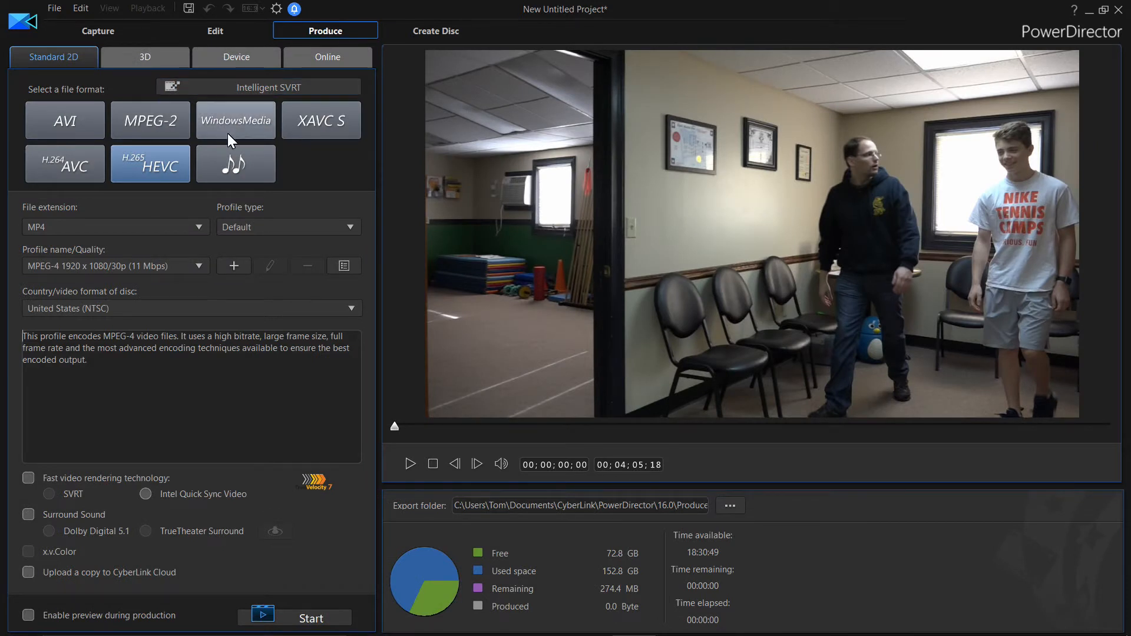
click(147, 158)
click(200, 266)
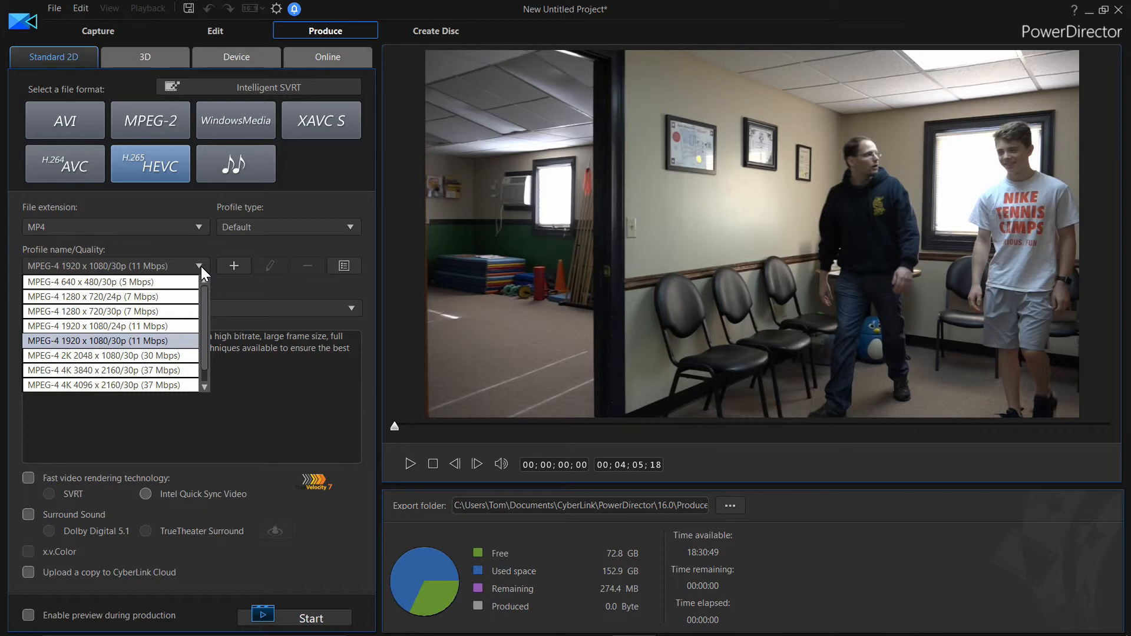
click(200, 266)
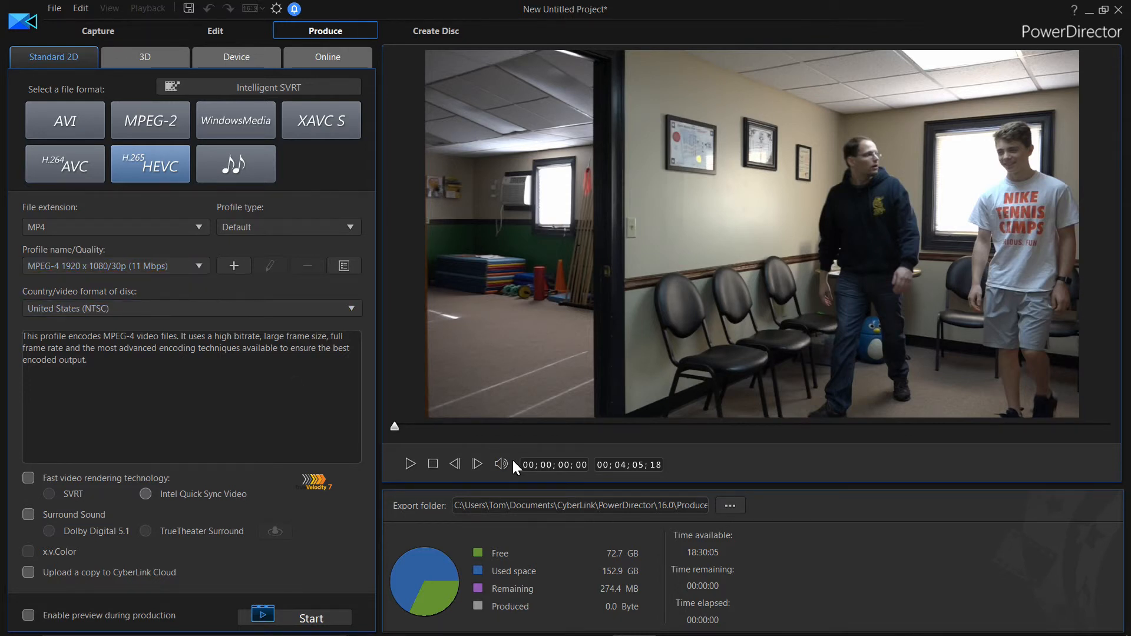
- Browse for the export location and open the Mt Tom trip vlog folder on the Desktop
click(730, 505)
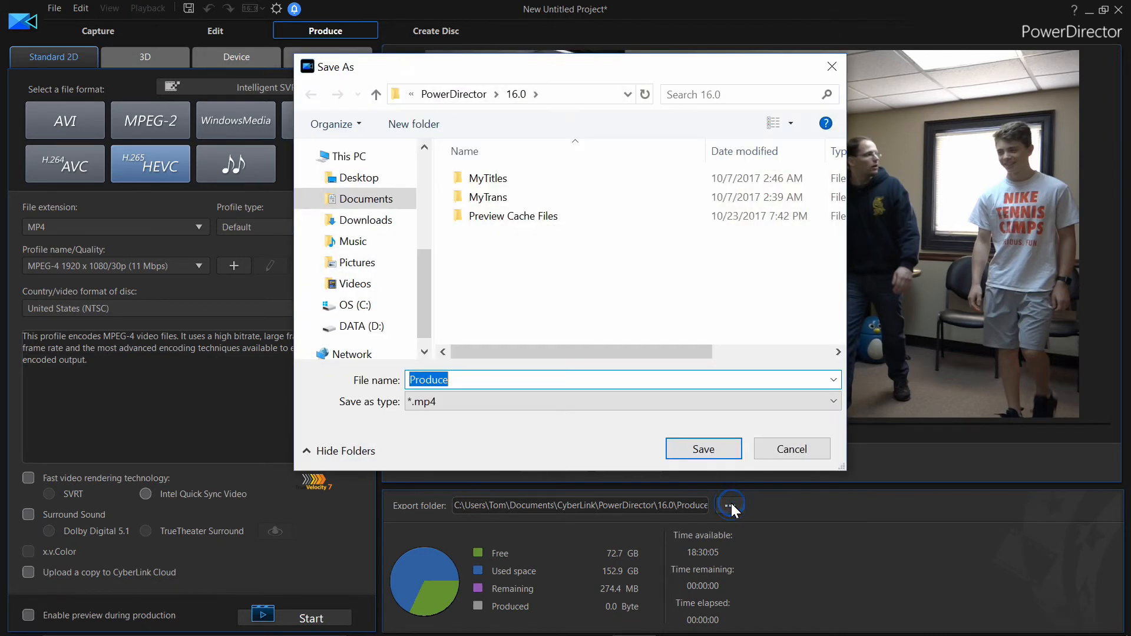
click(371, 178)
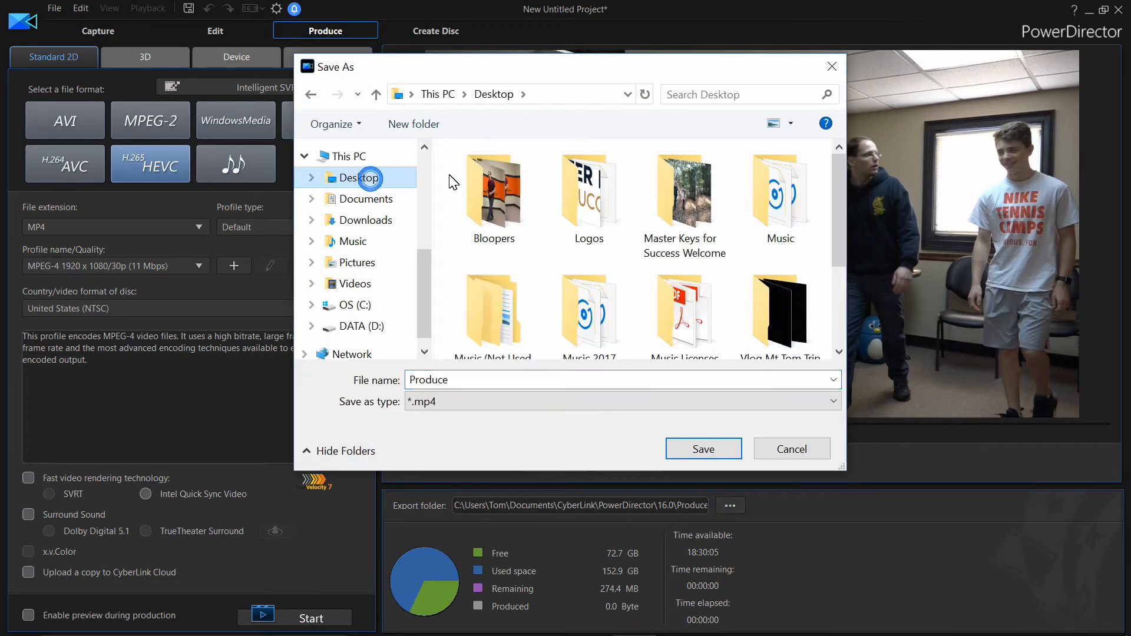
click(691, 221)
key(Down)
key(Down)
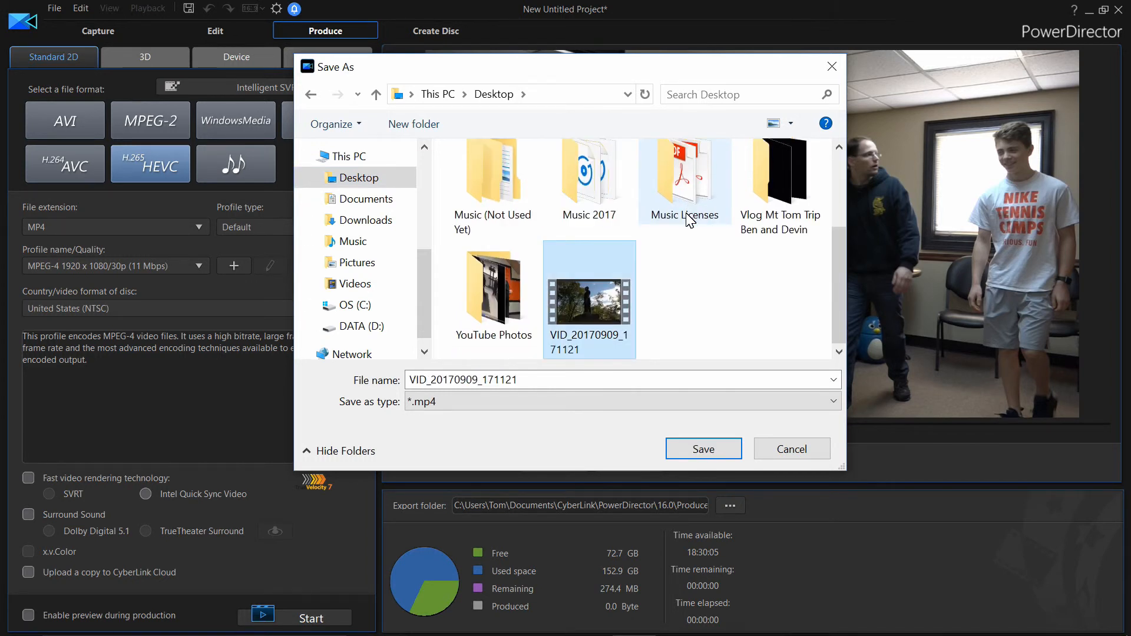
click(689, 220)
click(765, 178)
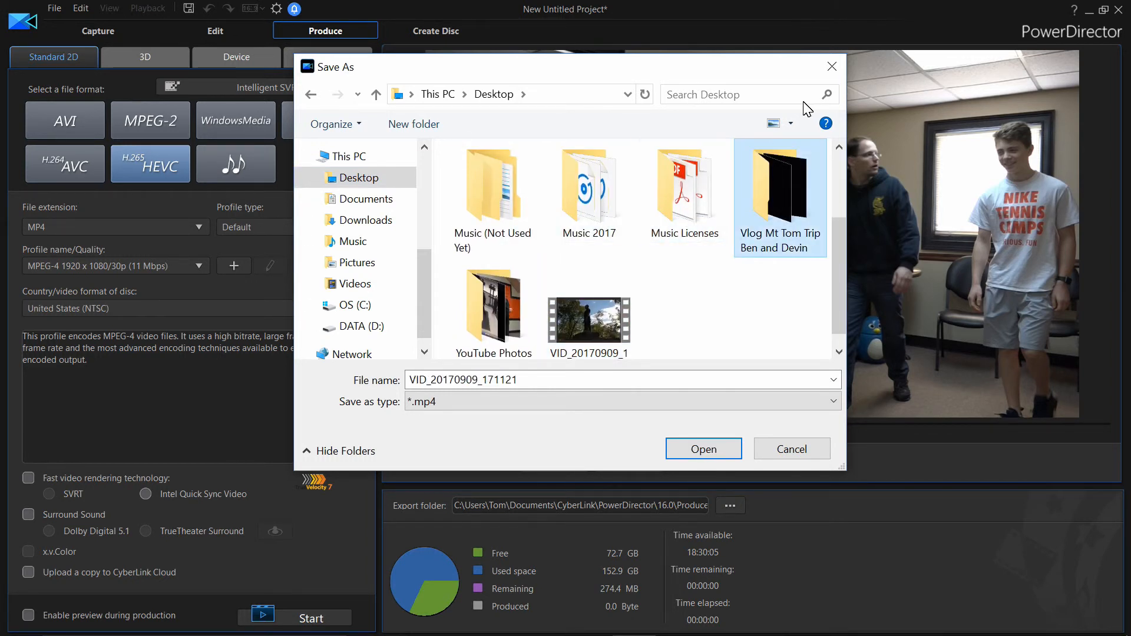
double_click(765, 179)
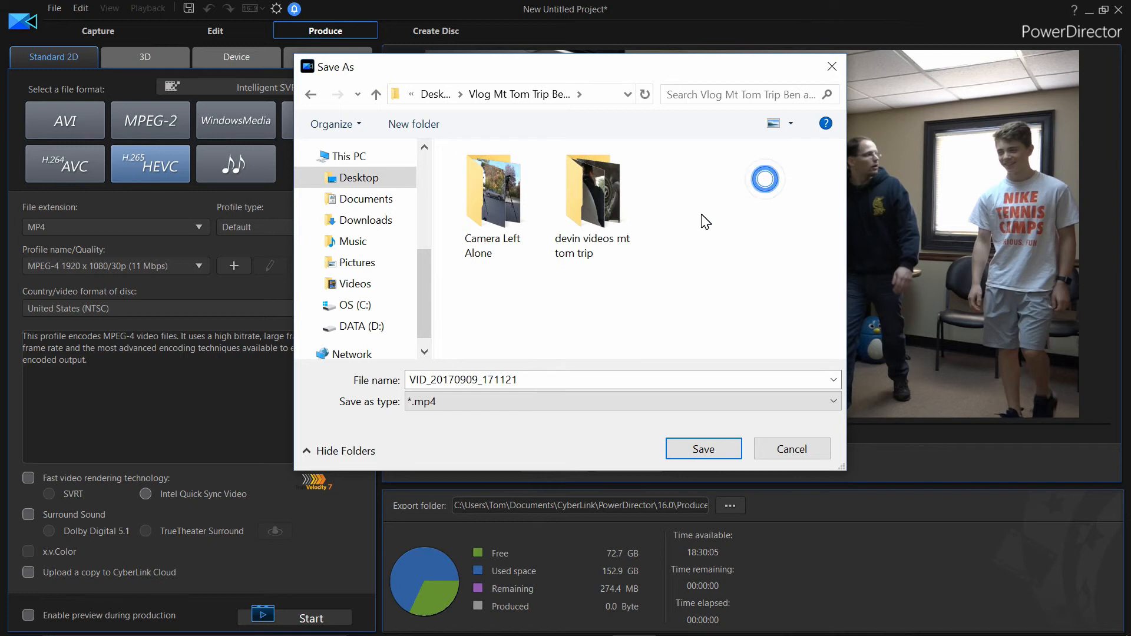
- Name the exported MP4 file Vlog Part 1 and save the export location
double_click(541, 380)
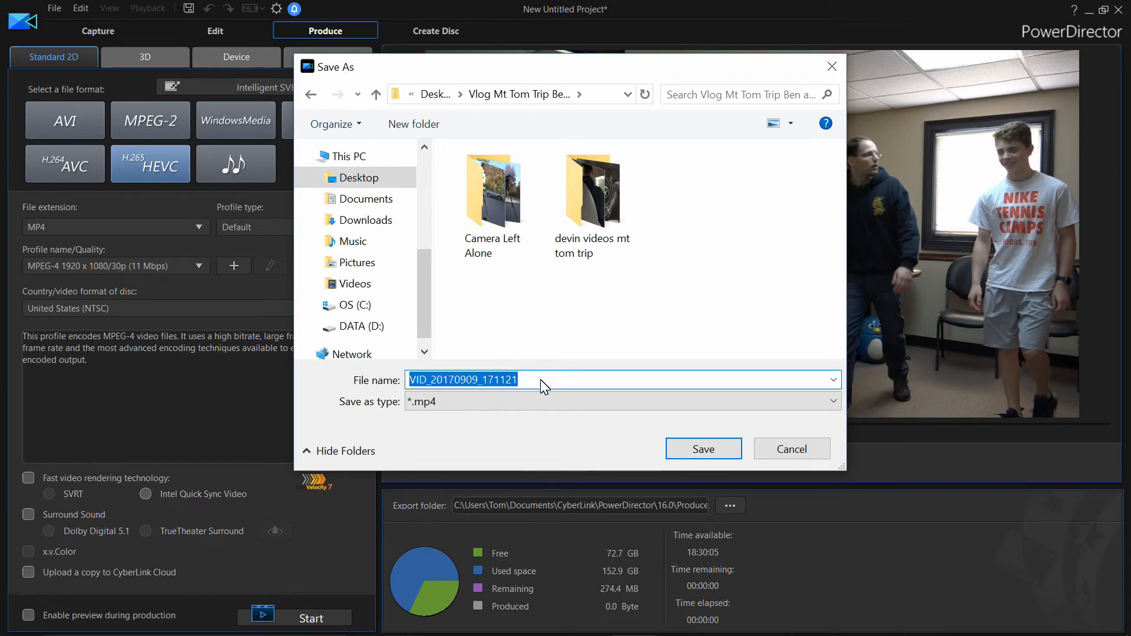
text(Vlog Part 1)
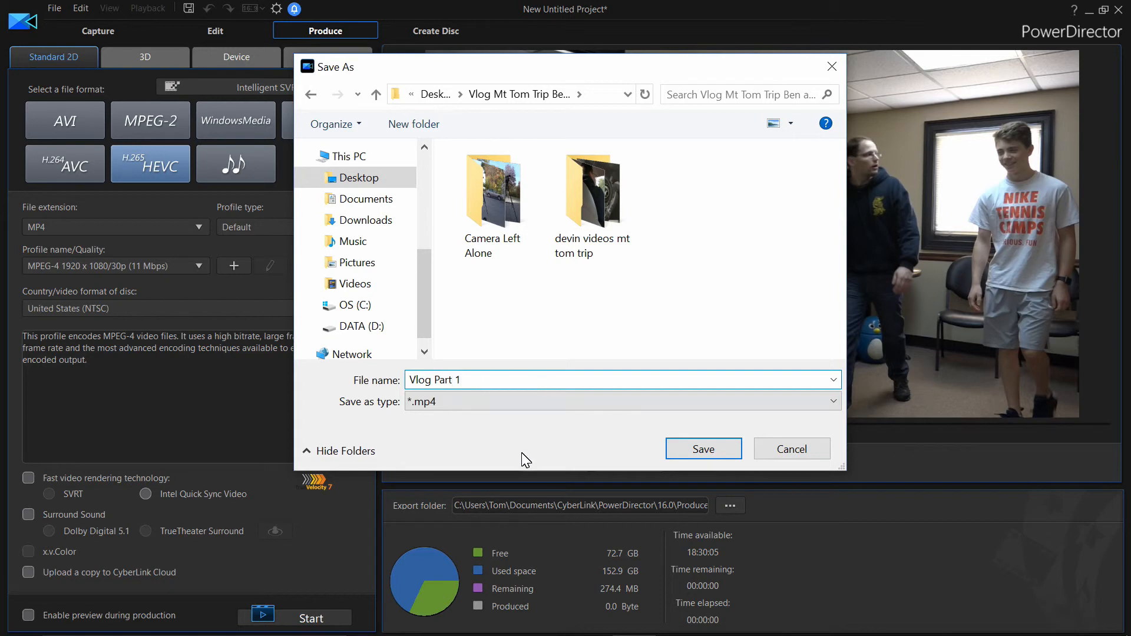
click(718, 448)
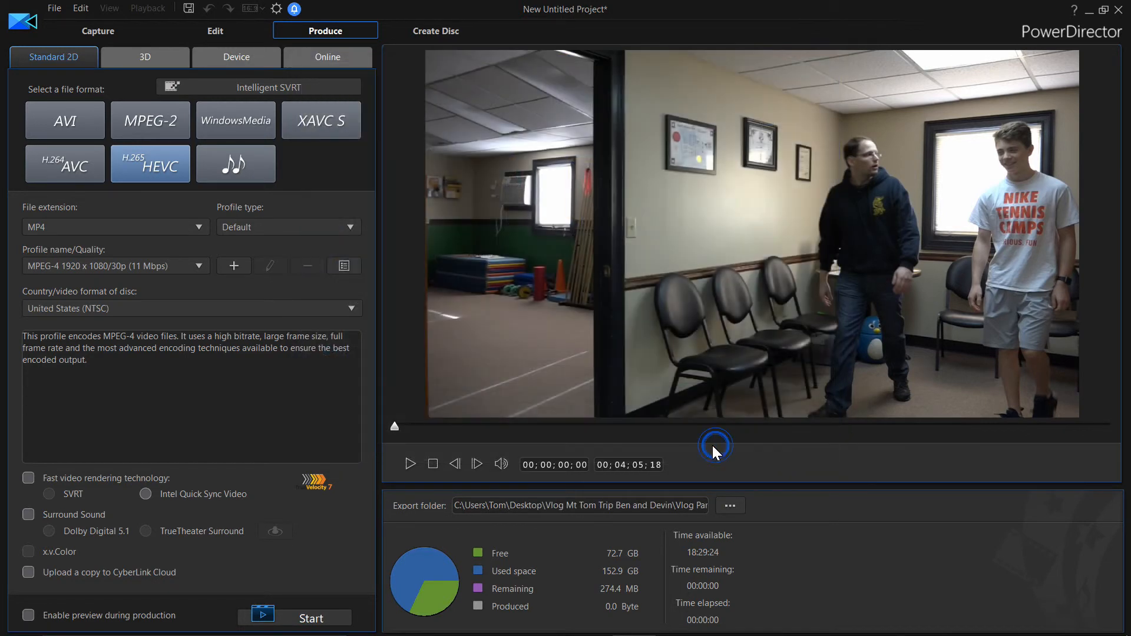